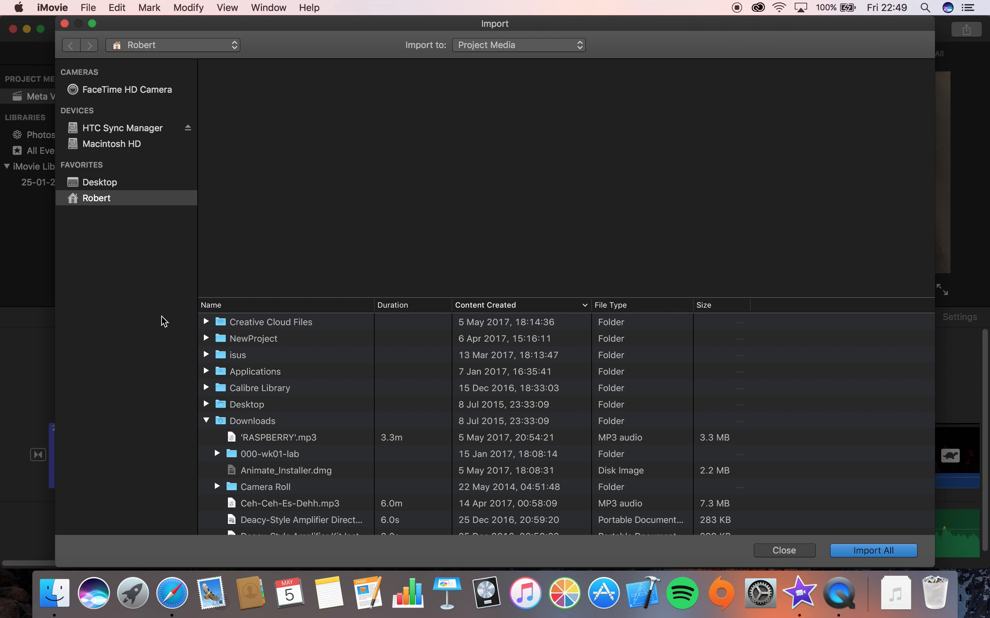
Browse the Desktop folder in the Import window, then close it without importing
click(234, 408)
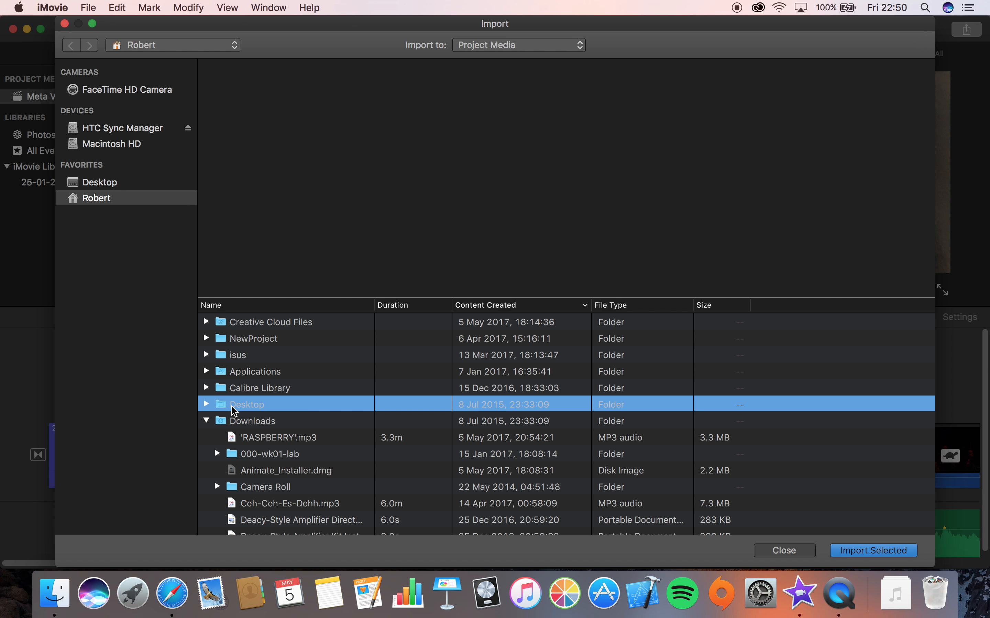
click(206, 404)
scroll(221, 468, down, 3)
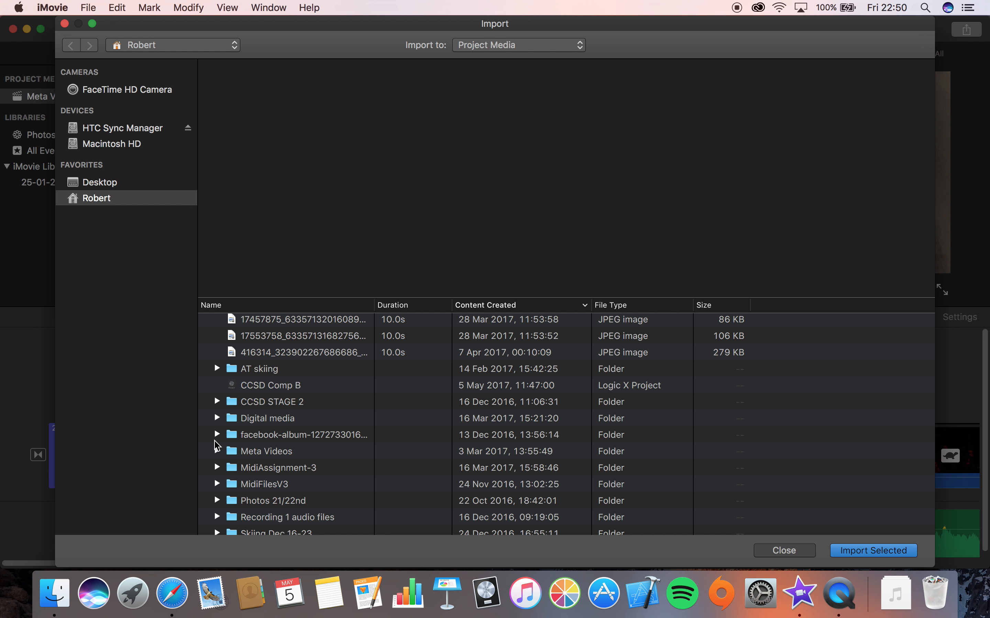
drag(230, 22, 325, 27)
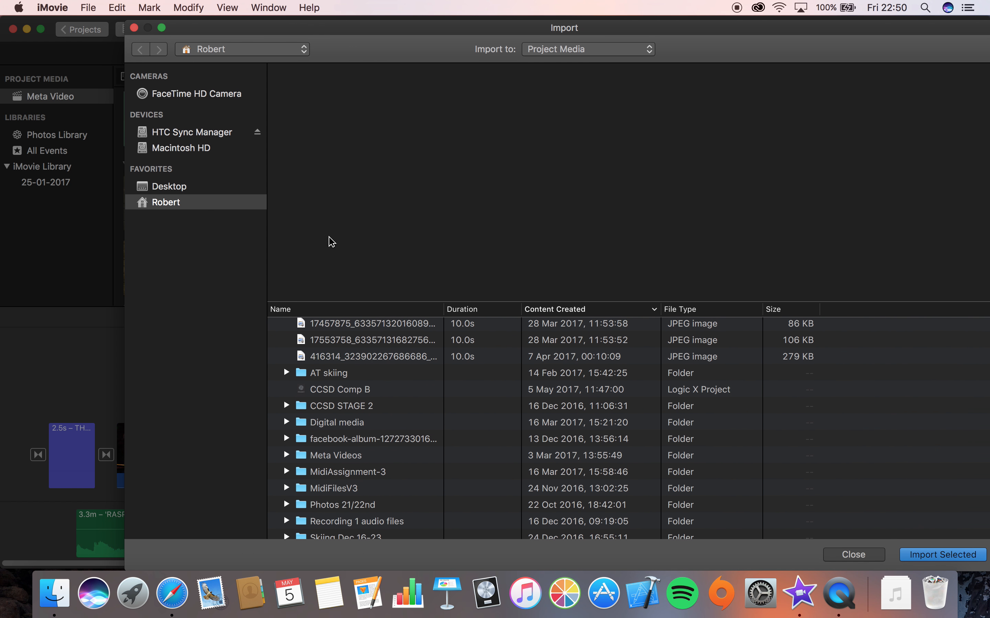
scroll(331, 356, down, 3)
scroll(331, 360, down, 1)
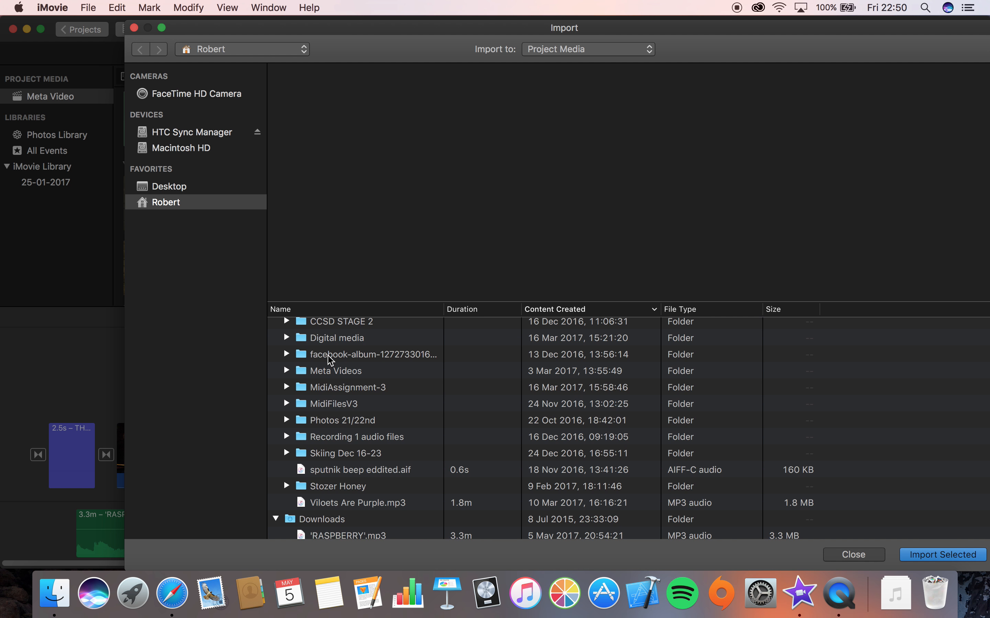
scroll(331, 360, up, 1)
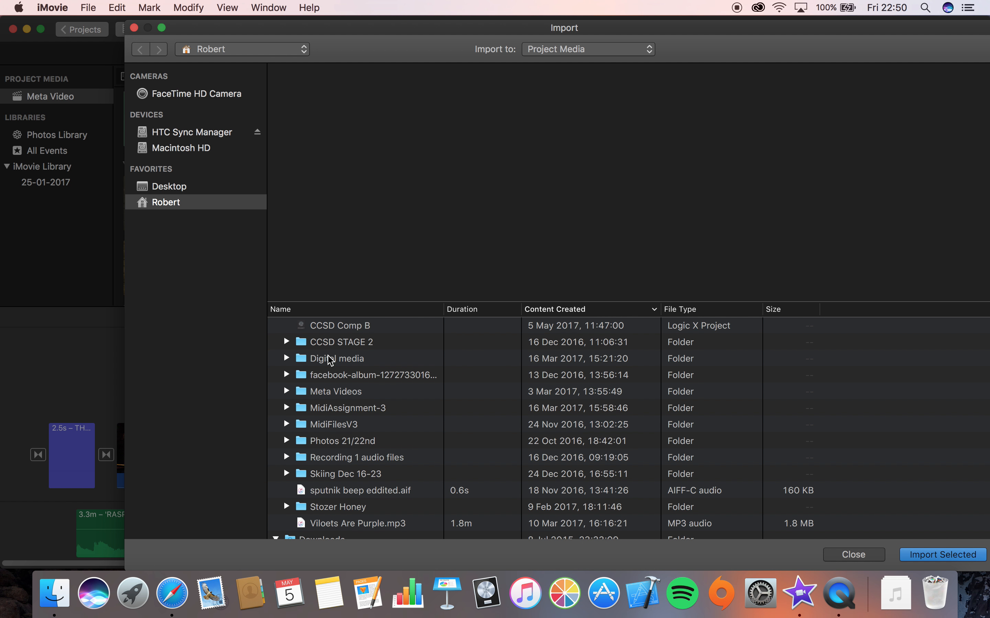
click(135, 29)
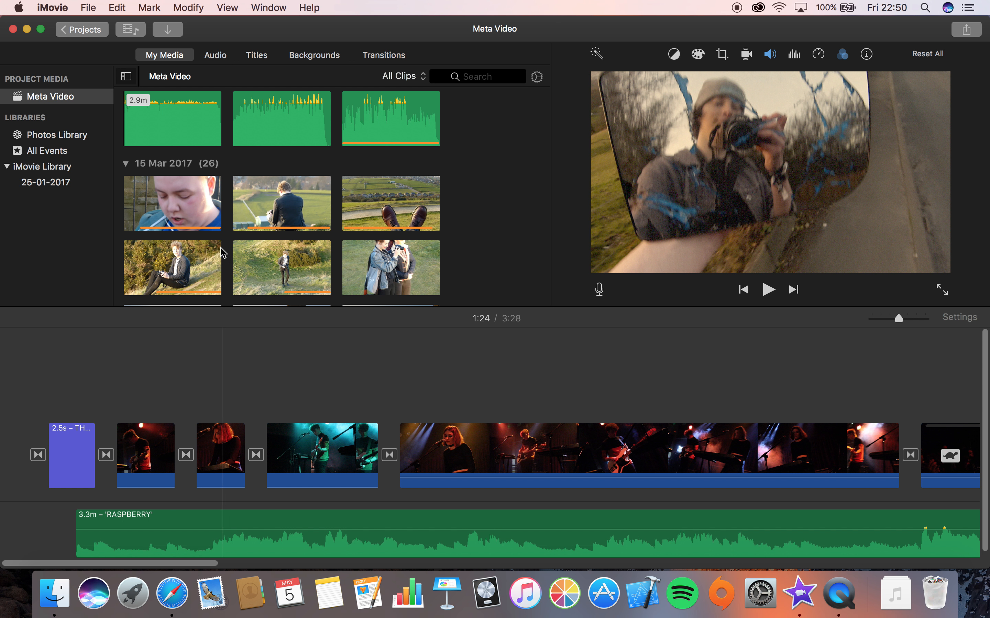
Skim through the clips in the Meta Video project media browser
scroll(223, 252, up, 2)
scroll(223, 249, down, 5)
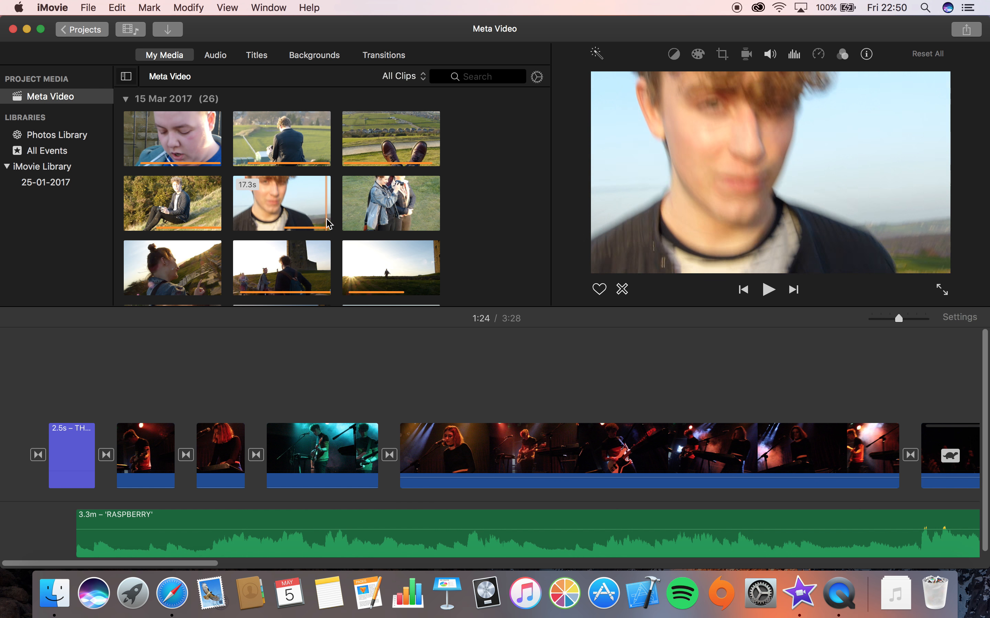
click(281, 216)
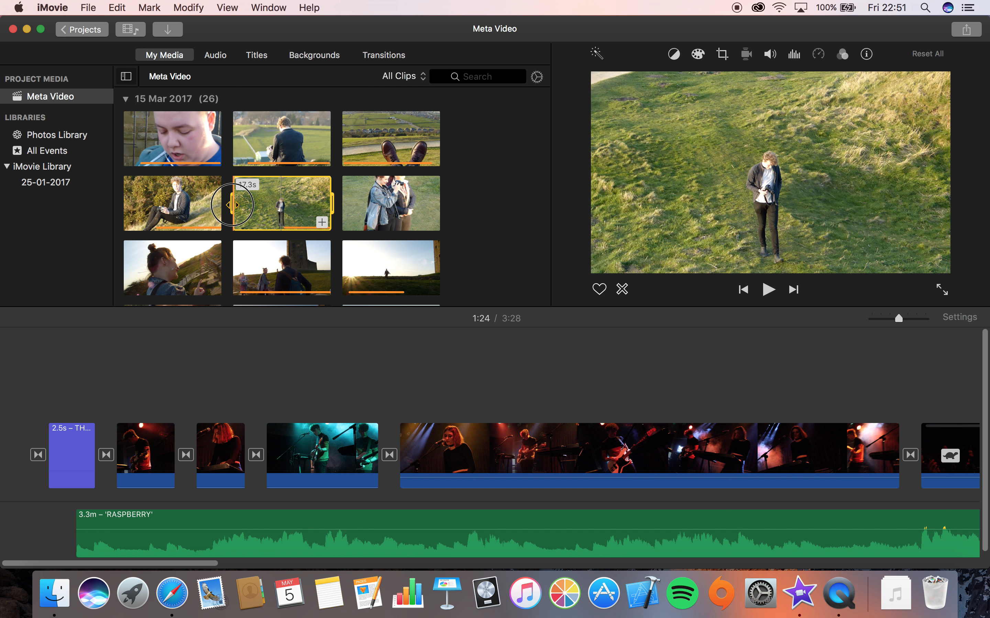
click(284, 217)
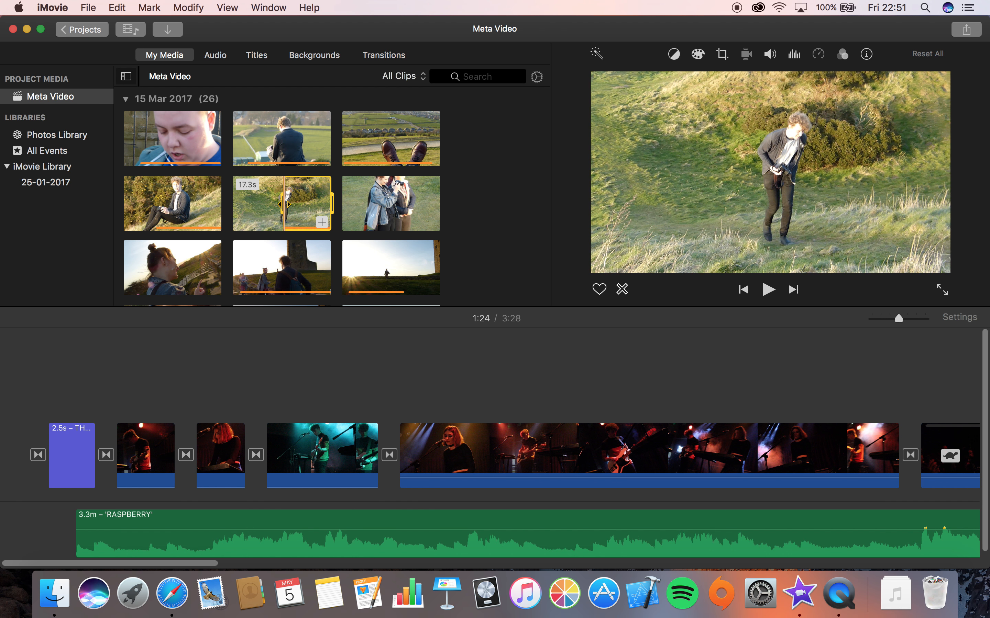
click(280, 203)
click(499, 181)
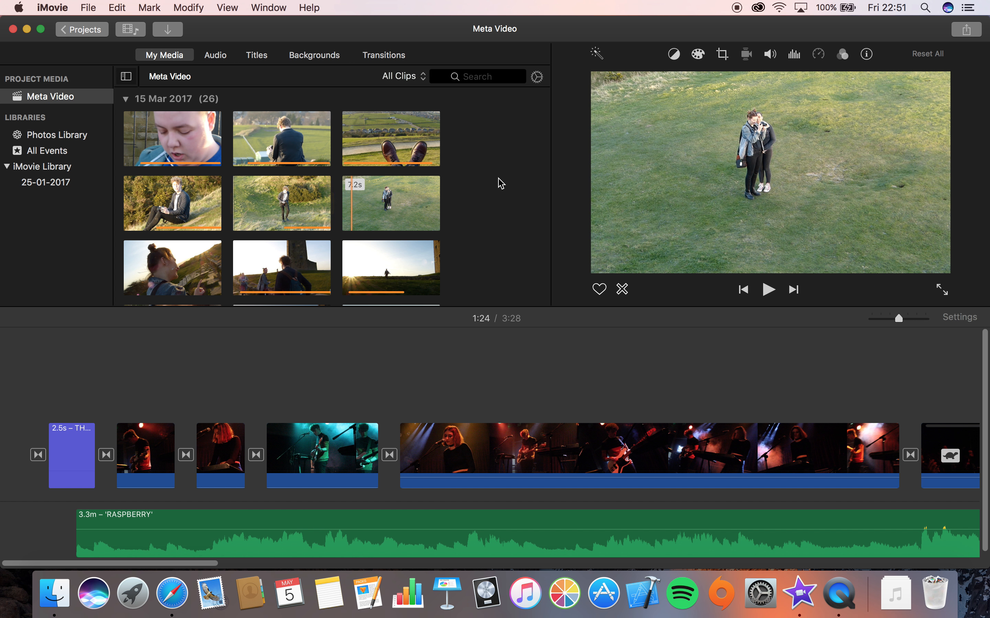
scroll(501, 183, down, 5)
scroll(500, 183, up, 2)
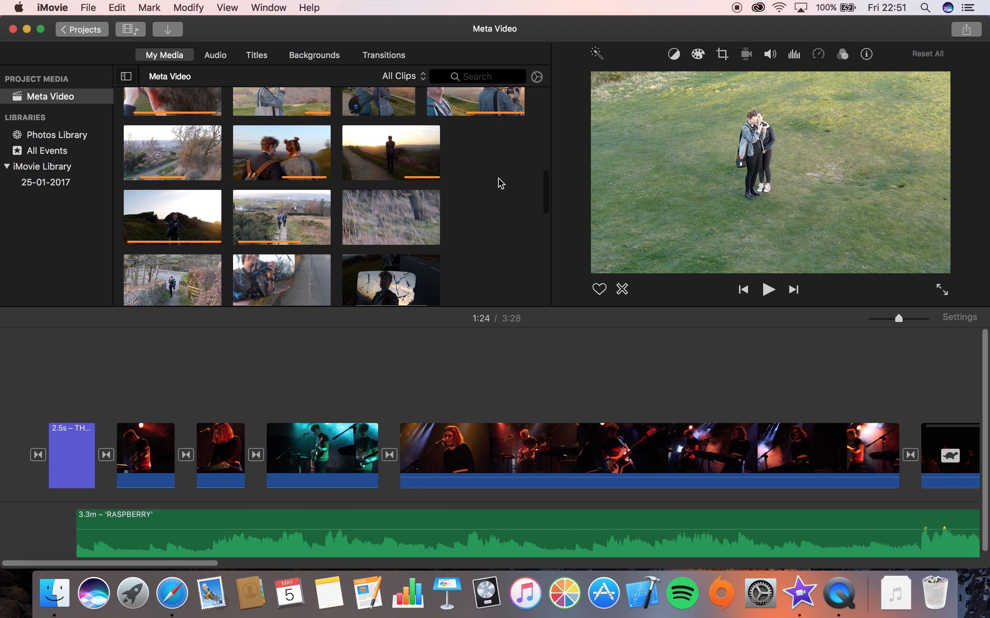
scroll(500, 182, up, 5)
scroll(501, 183, down, 10)
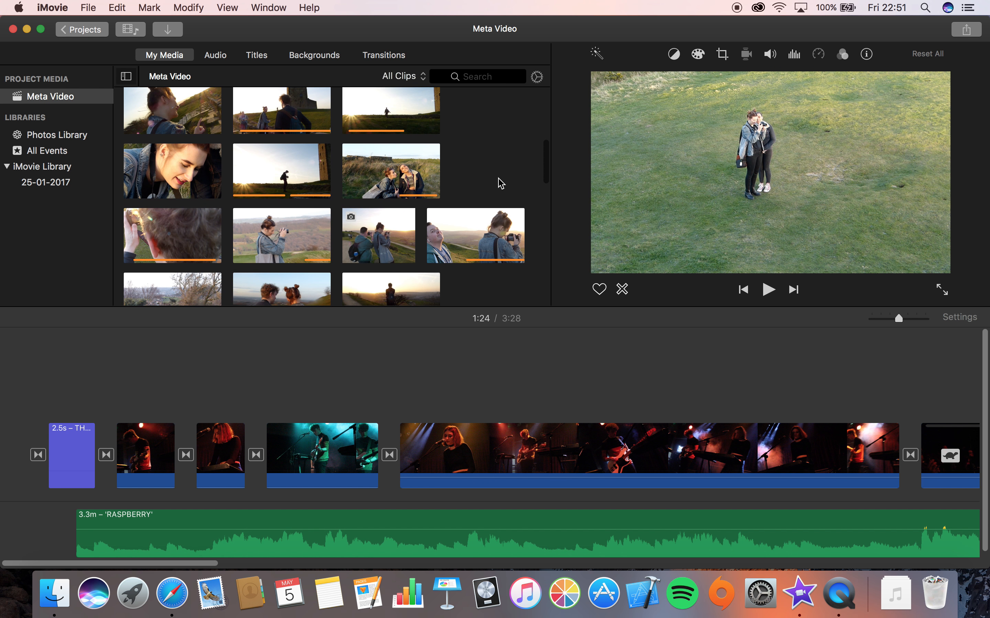
scroll(501, 182, down, 6)
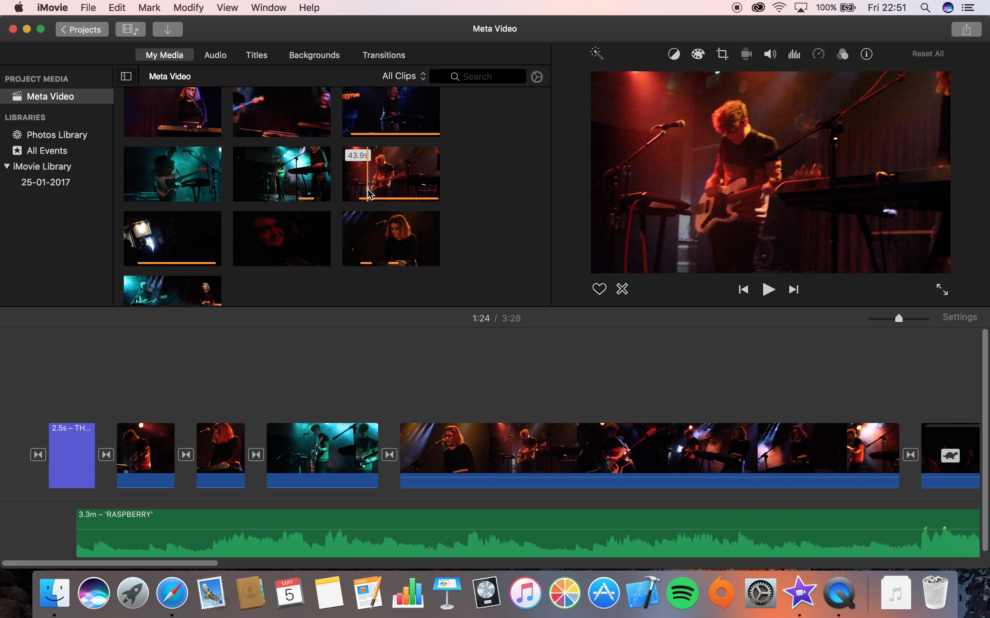
Split the long concert clip at the 0:42 playhead and delete the transition added between its two parts
scroll(458, 339, right, 5)
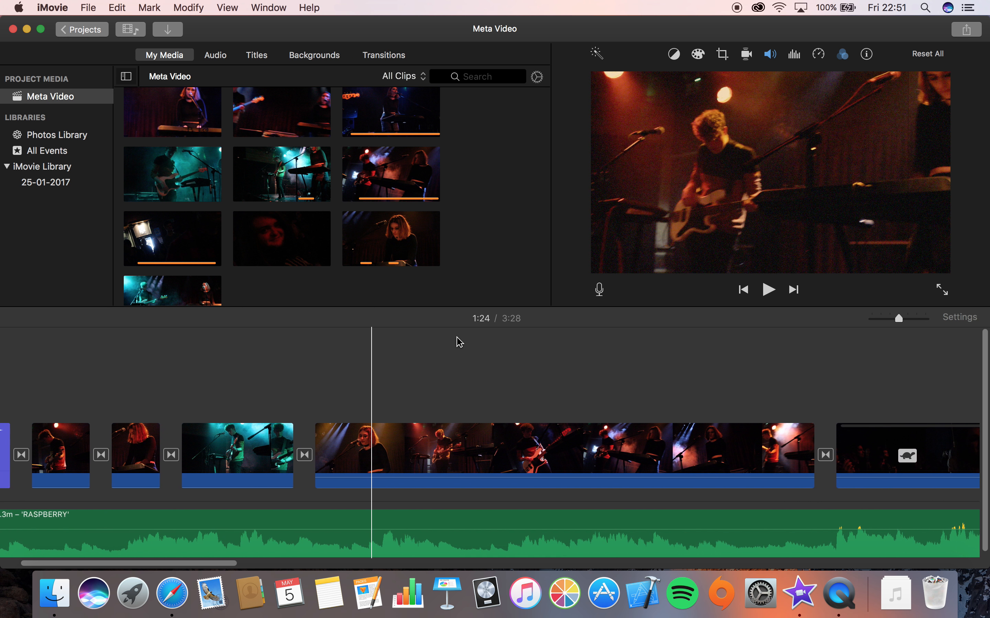
scroll(551, 411, right, 5)
scroll(552, 411, right, 3)
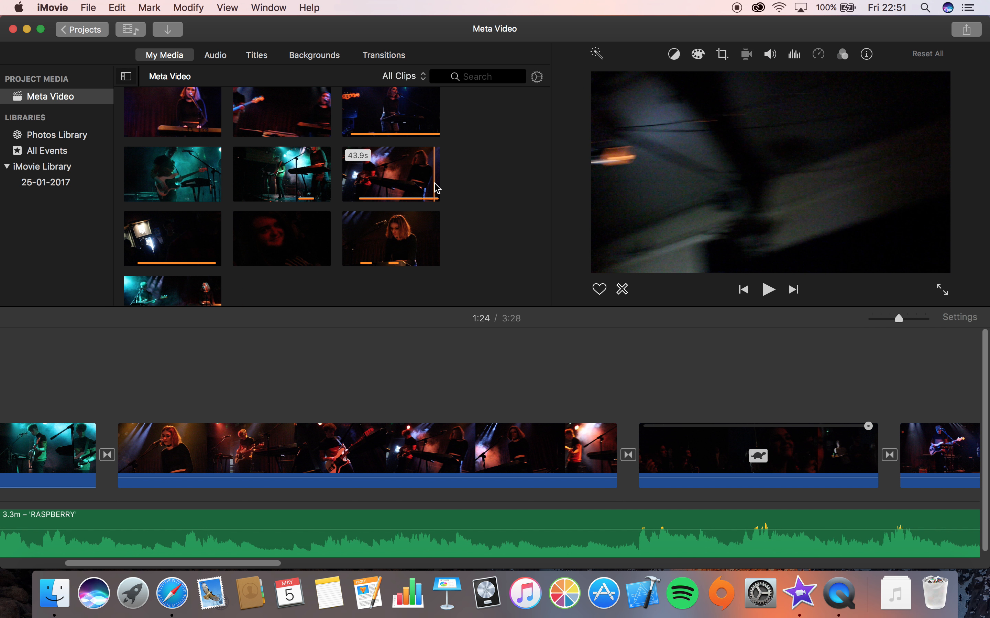
scroll(647, 394, right, 1)
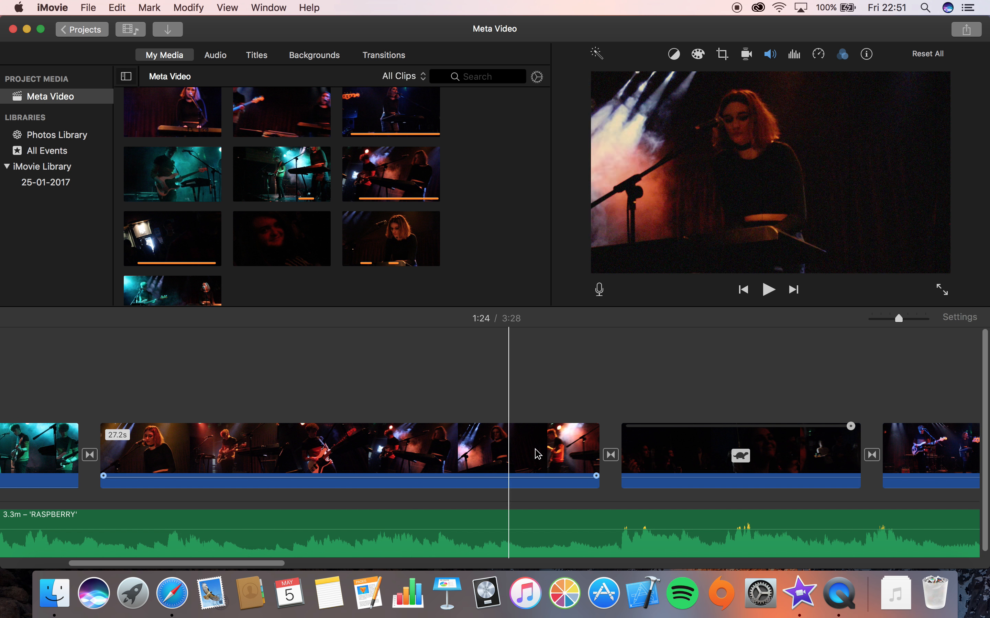
click(517, 443)
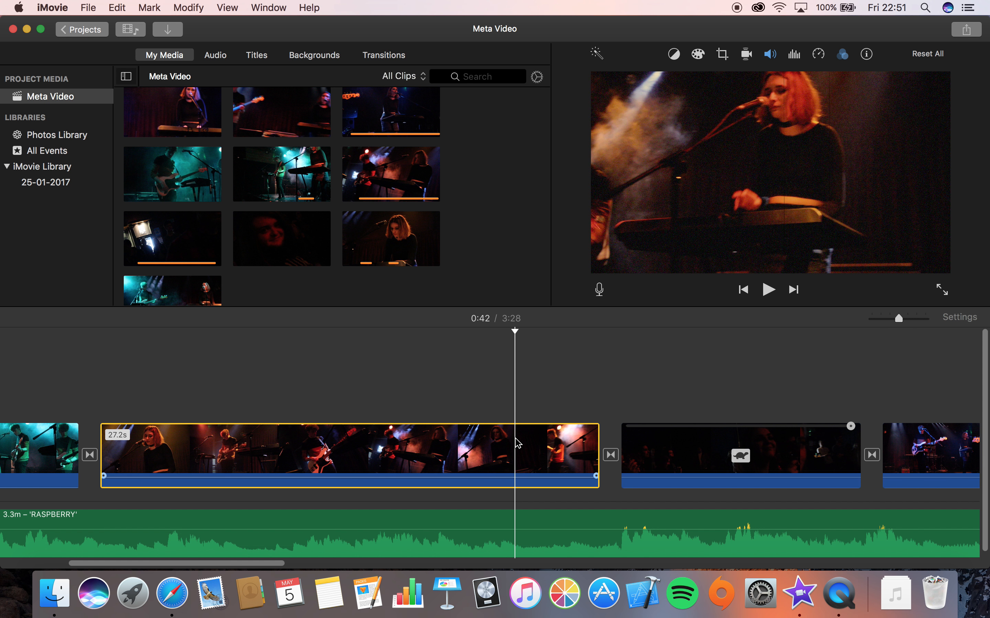
key(super+b)
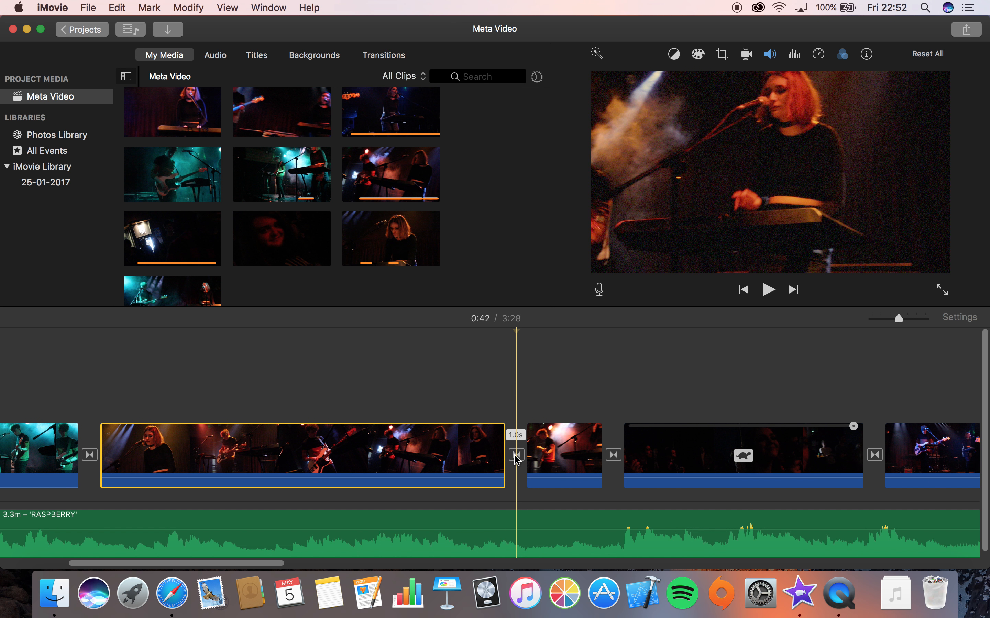
click(516, 455)
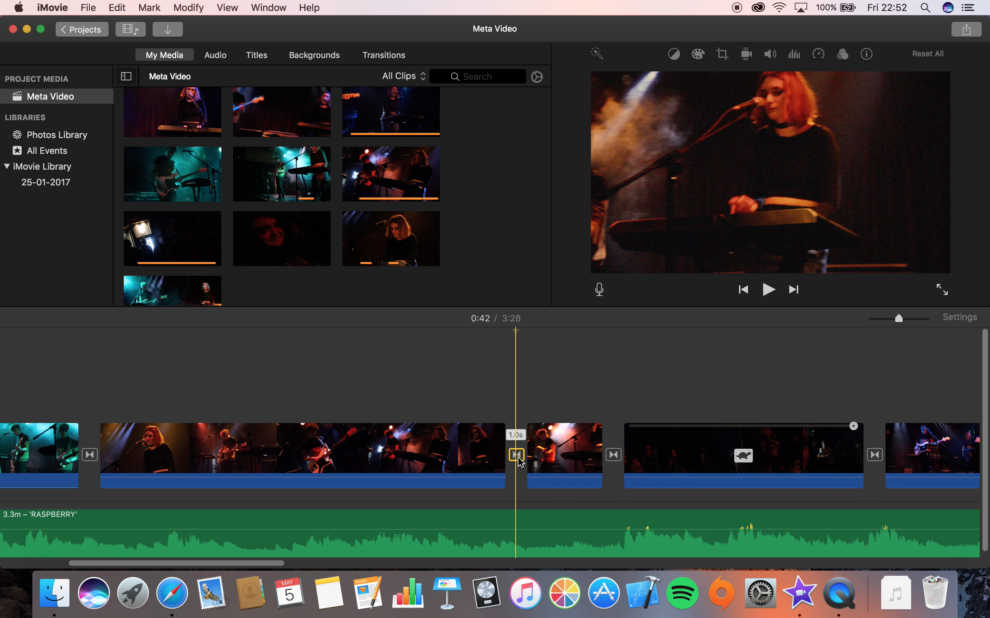
key(Delete)
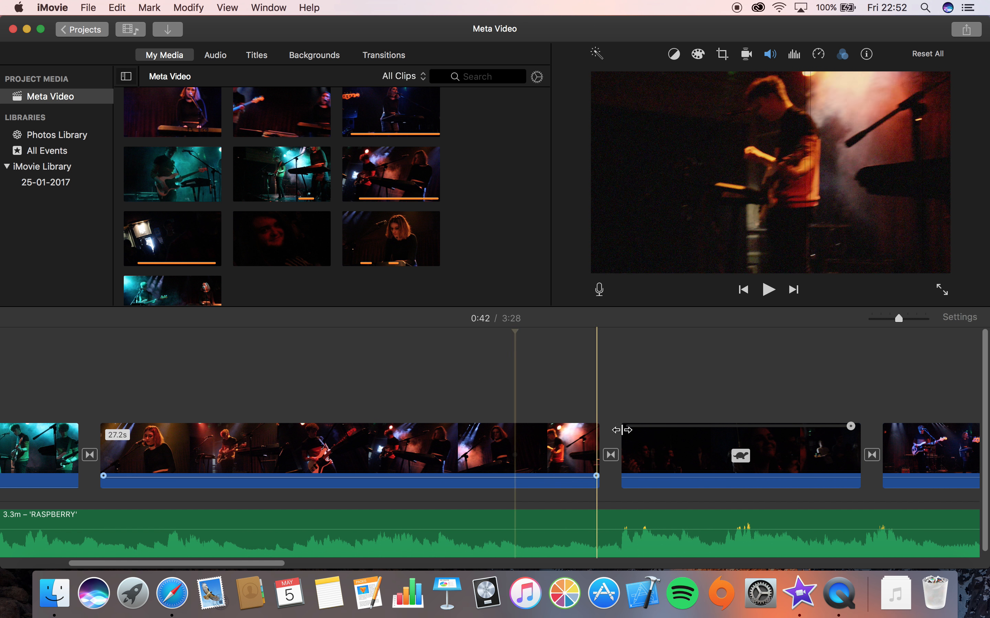
Select the slow-motion clip, open its speed settings and try the Slow 25% and 10% presets
click(650, 447)
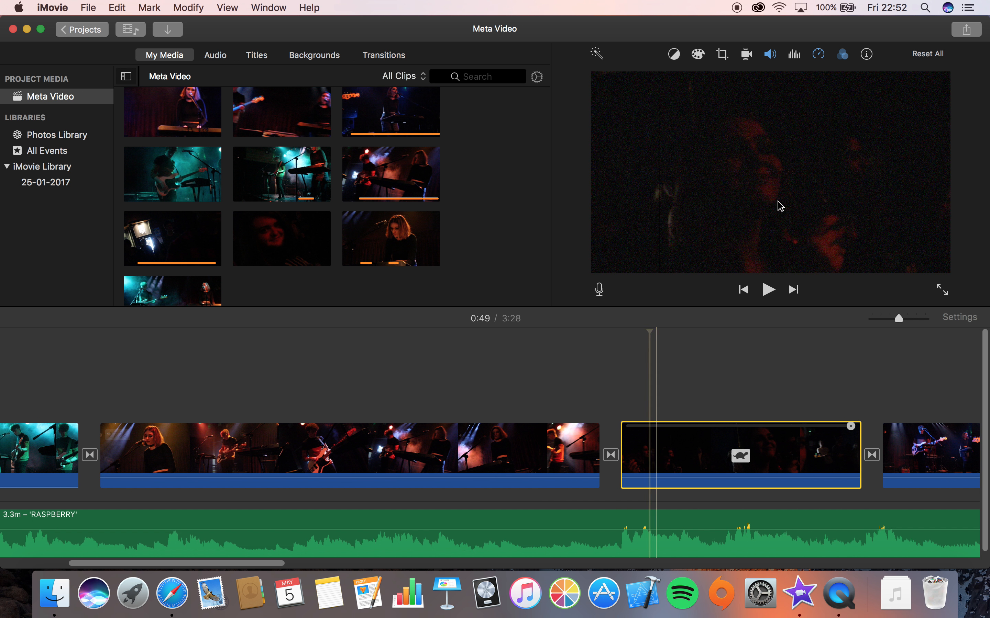
click(821, 57)
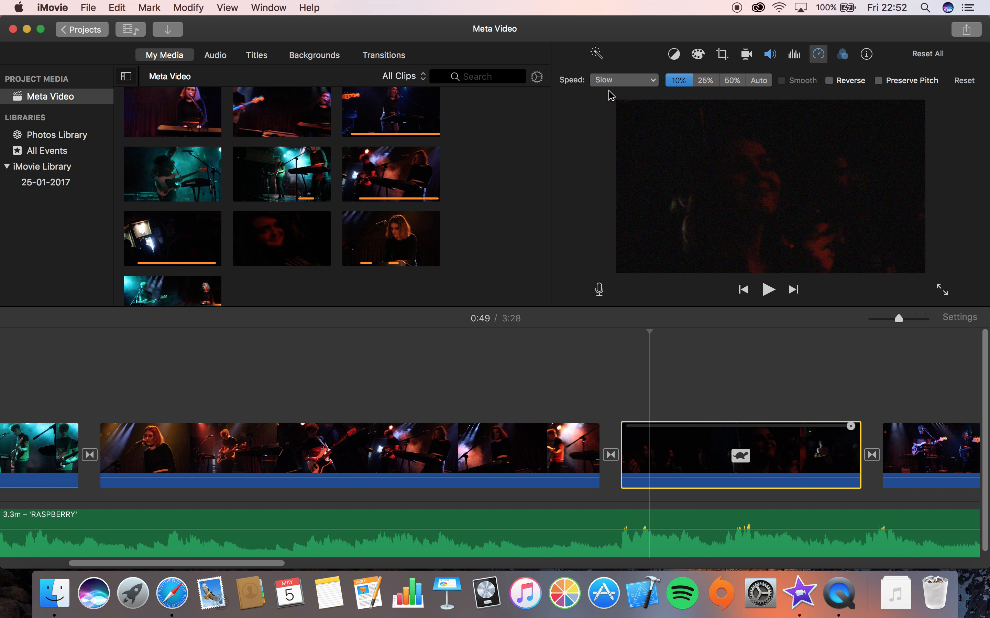
click(614, 81)
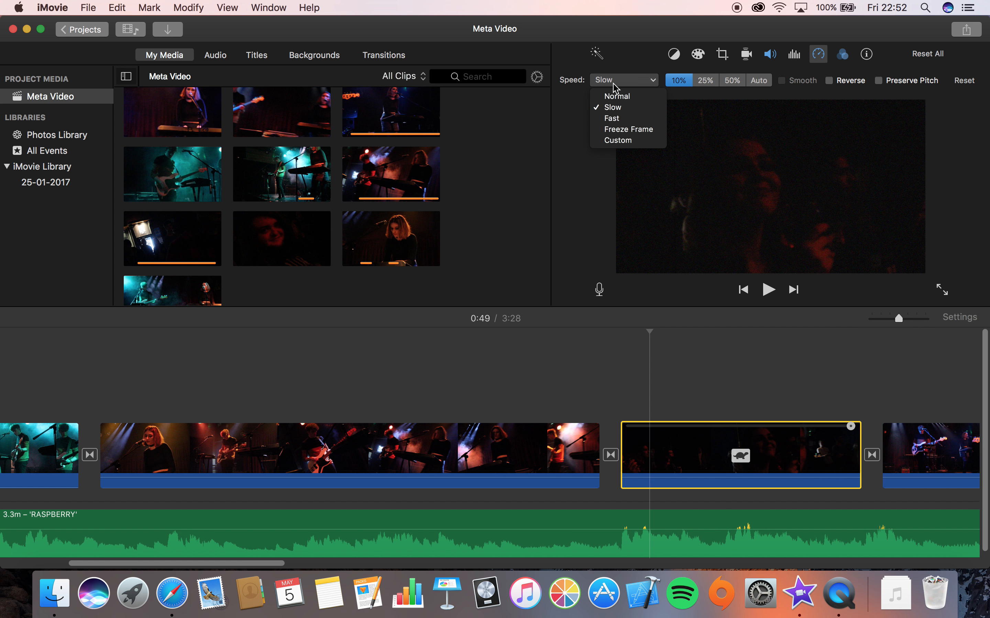
click(581, 157)
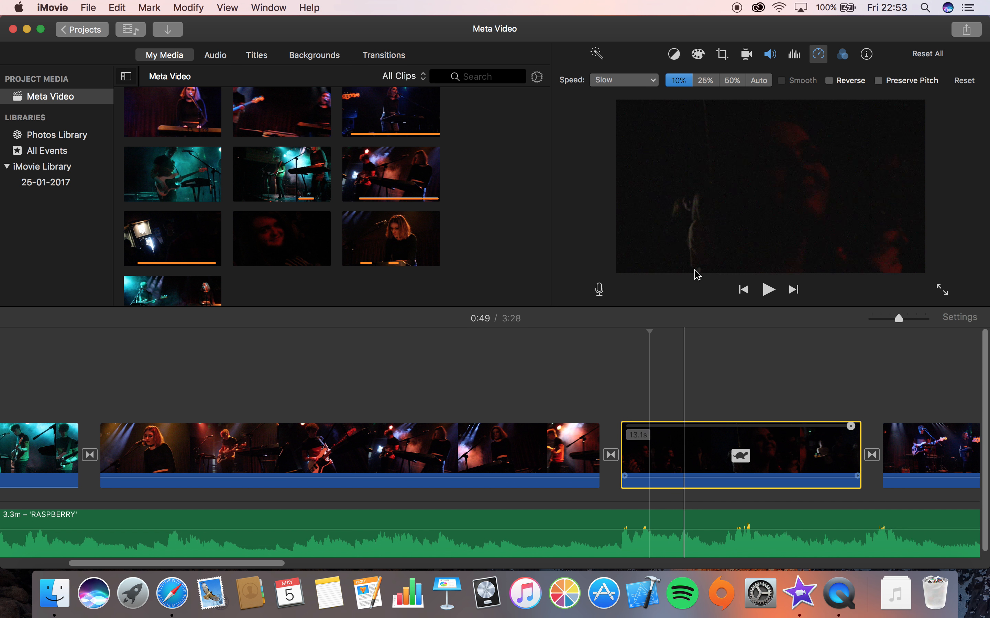
click(706, 81)
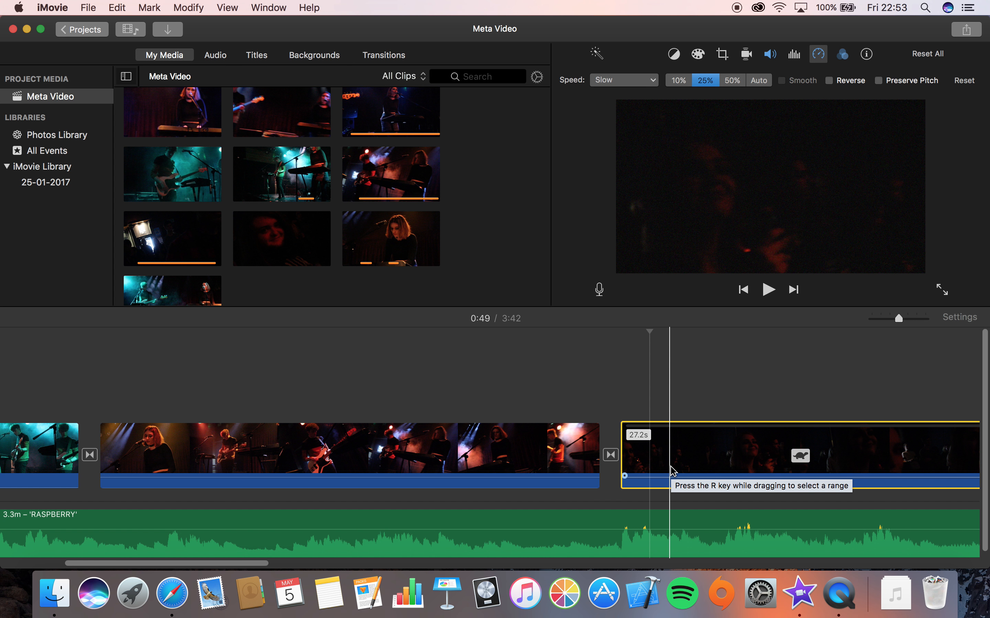
scroll(673, 470, right, 5)
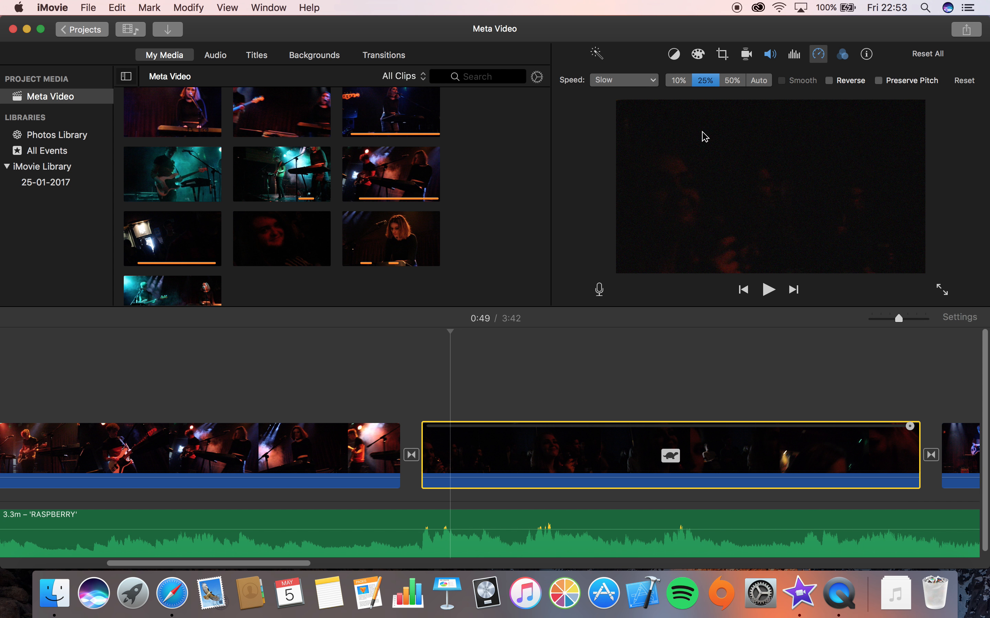
click(679, 81)
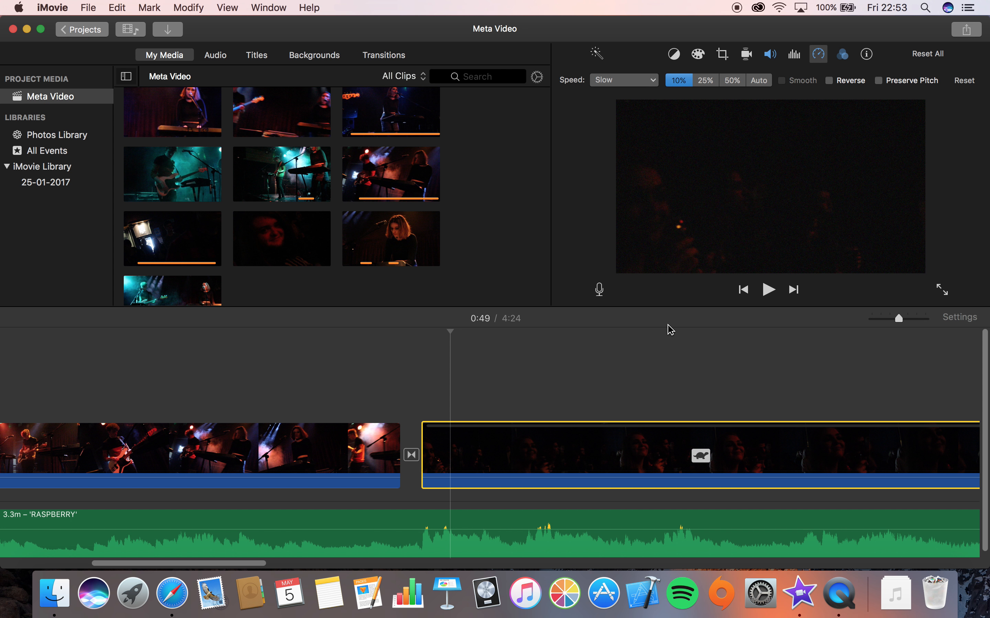
Set the slow-motion clip's speed to Slow 50%
scroll(597, 409, right, 10)
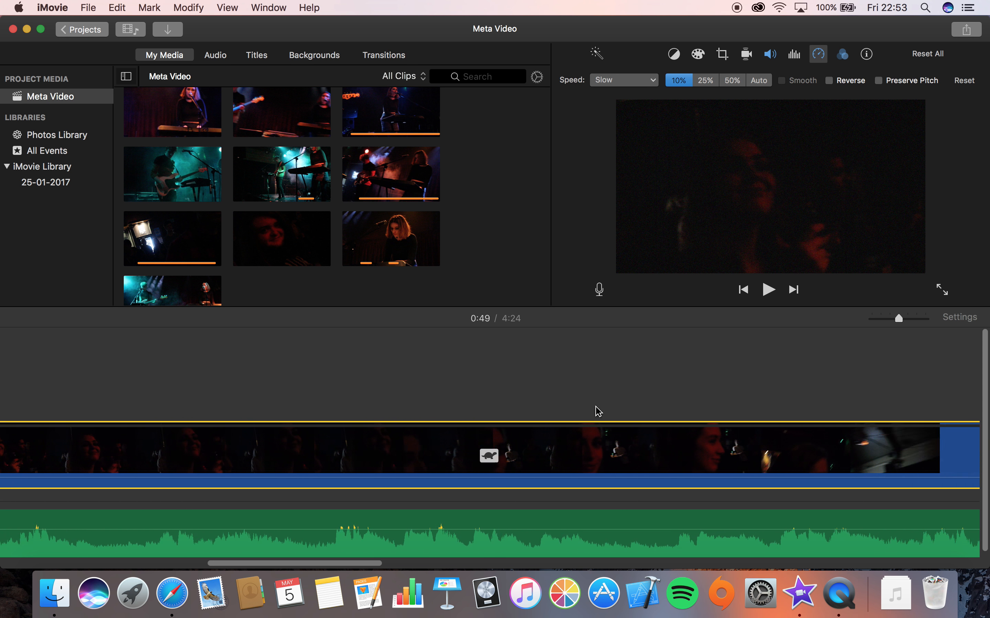
scroll(598, 411, left, 10)
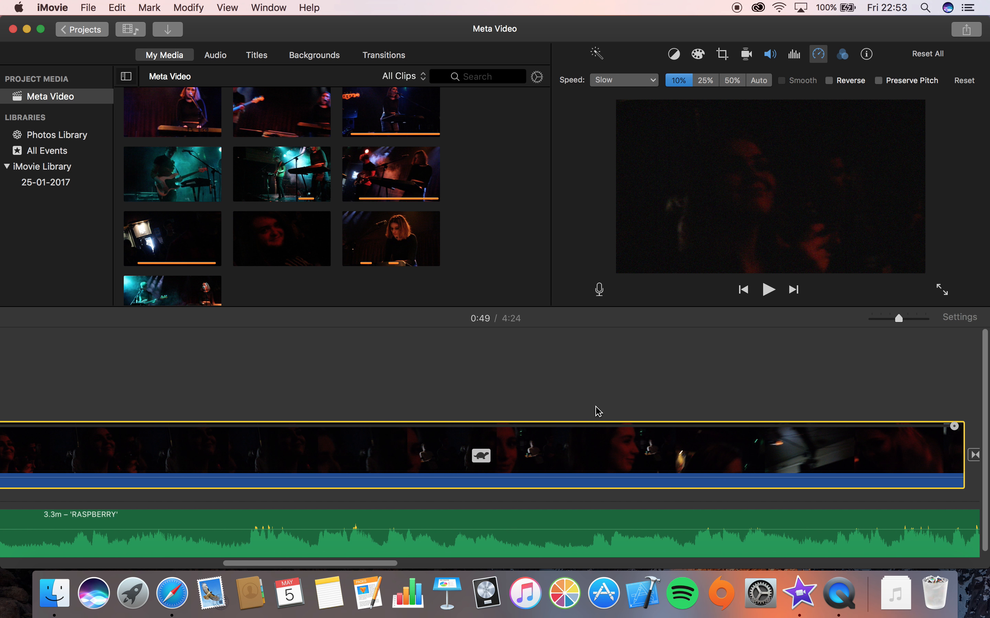
click(703, 82)
scroll(471, 399, left, 5)
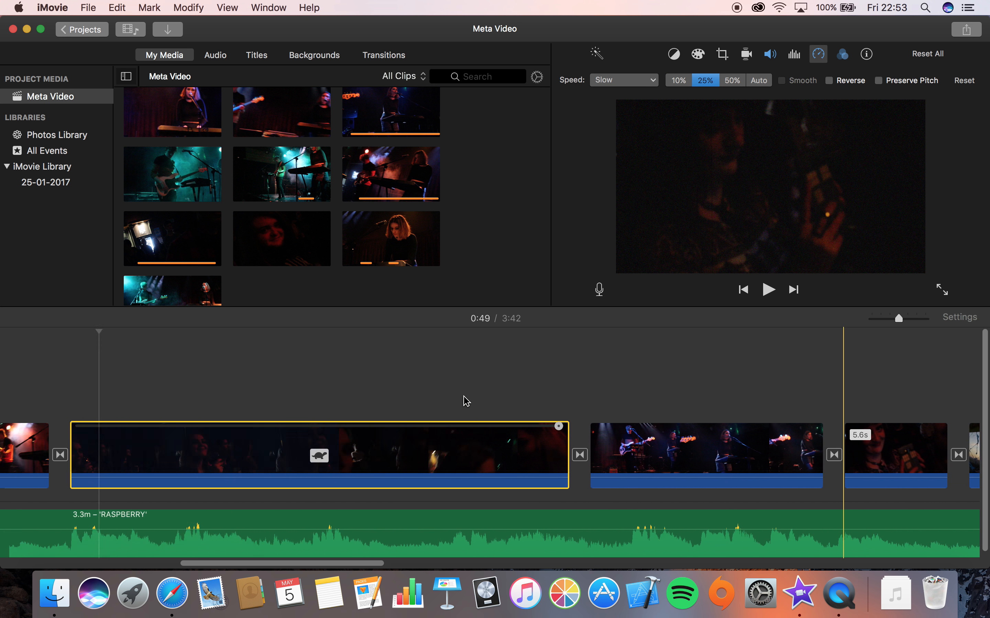
click(678, 80)
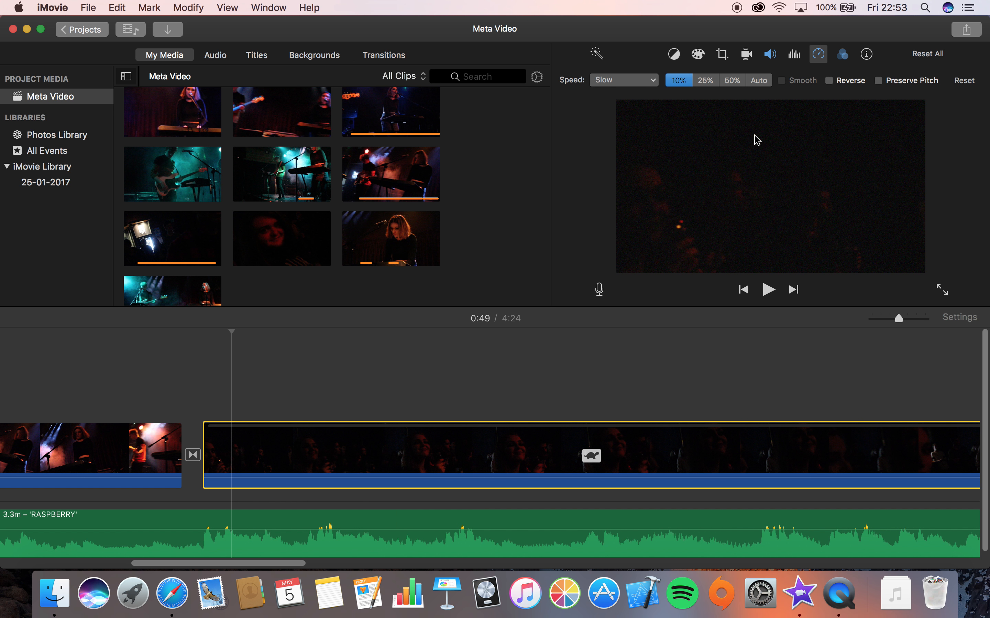
click(731, 80)
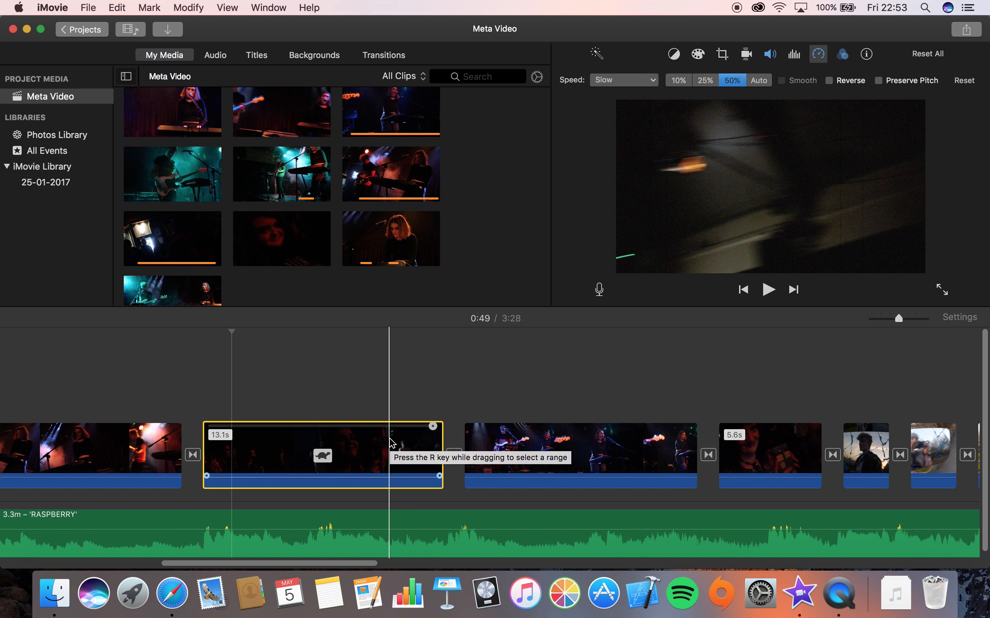
Undo and redo the speed change
key(super+z)
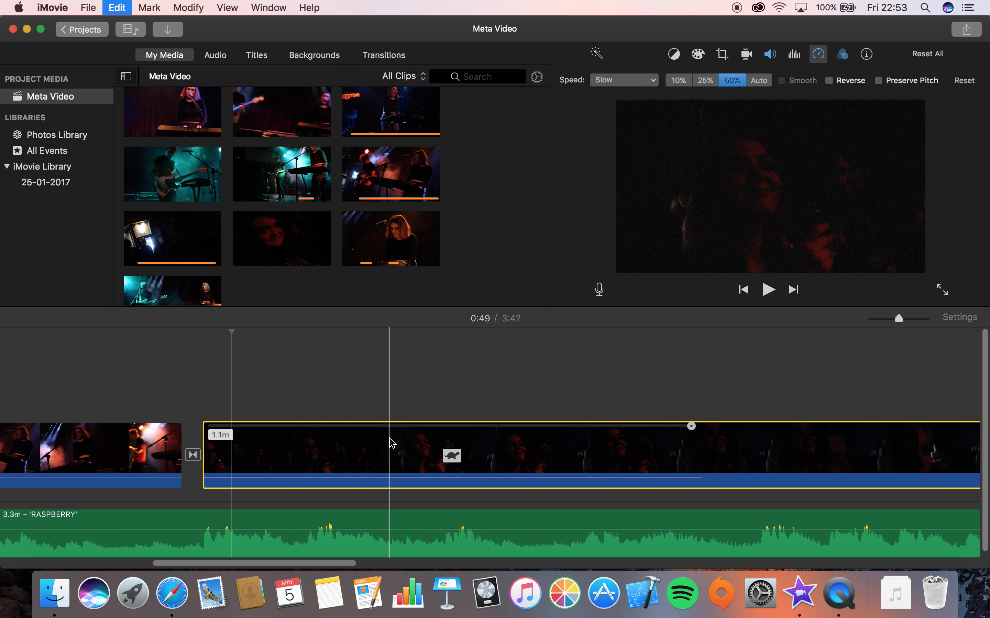
key(super+shift+z)
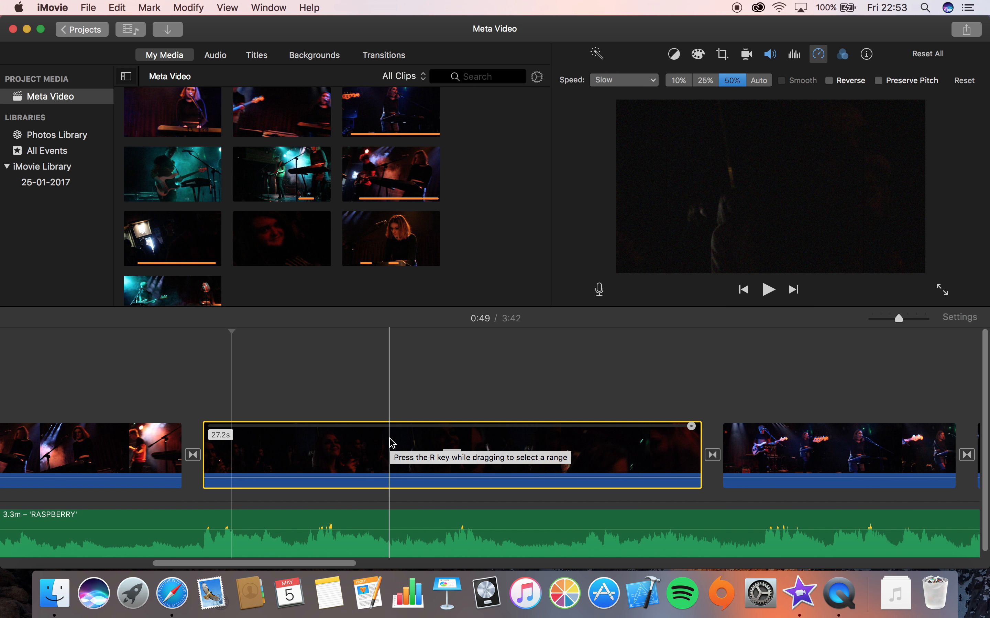
key(super+c)
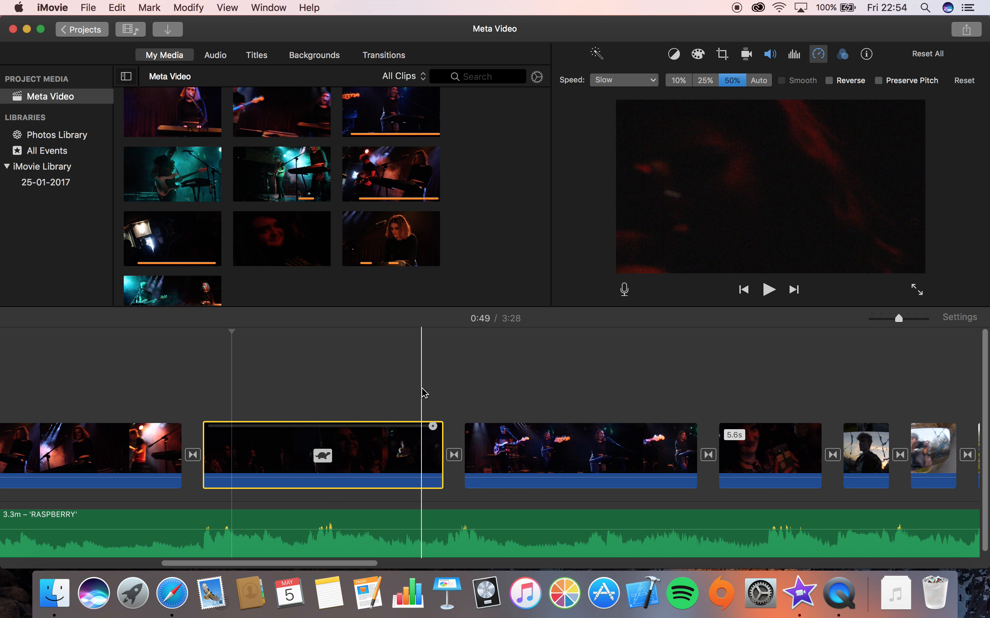
Inspect the reversed hillside clip's speed and stabilization settings and preview its source clip in the media browser
scroll(441, 344, right, 3)
scroll(537, 365, right, 15)
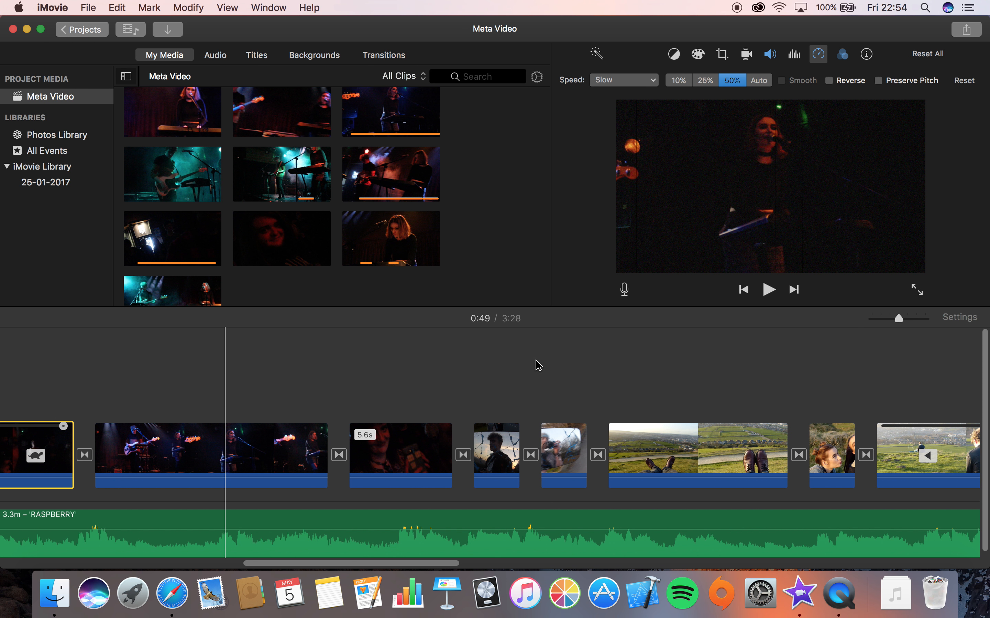
scroll(535, 365, right, 4)
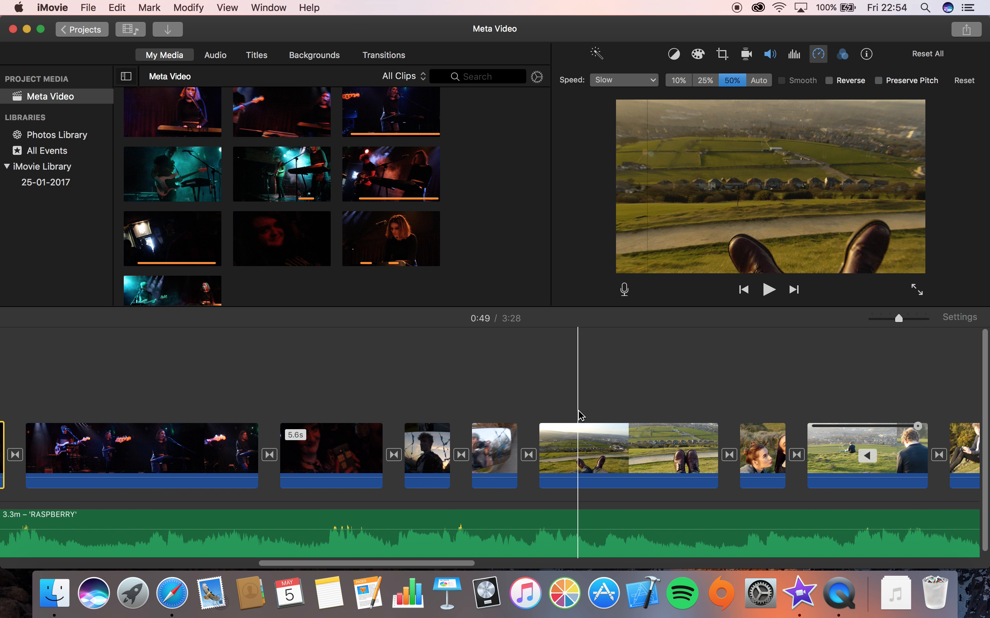
scroll(581, 416, right, 5)
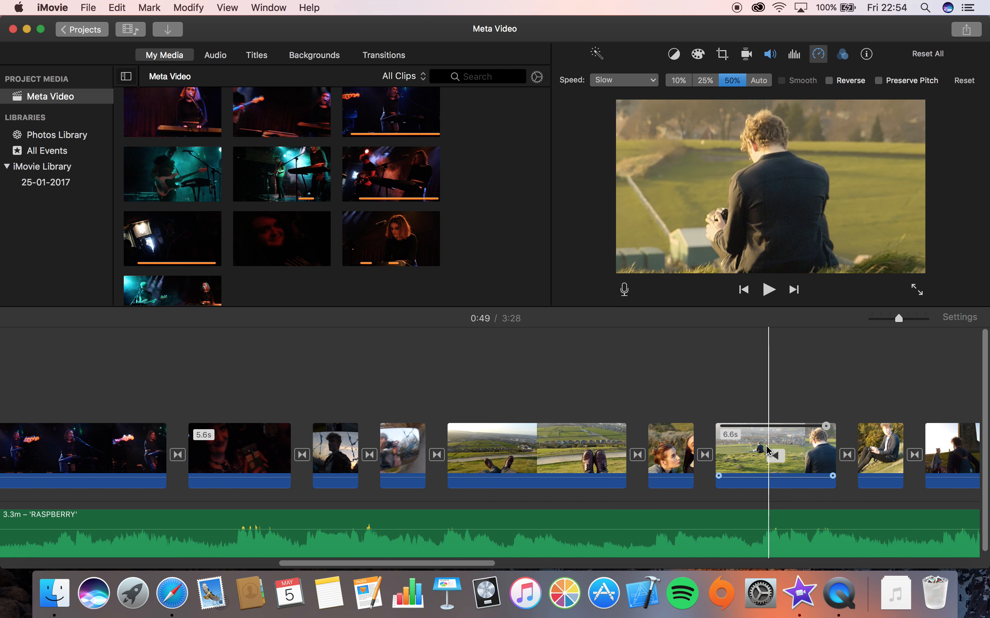
click(746, 457)
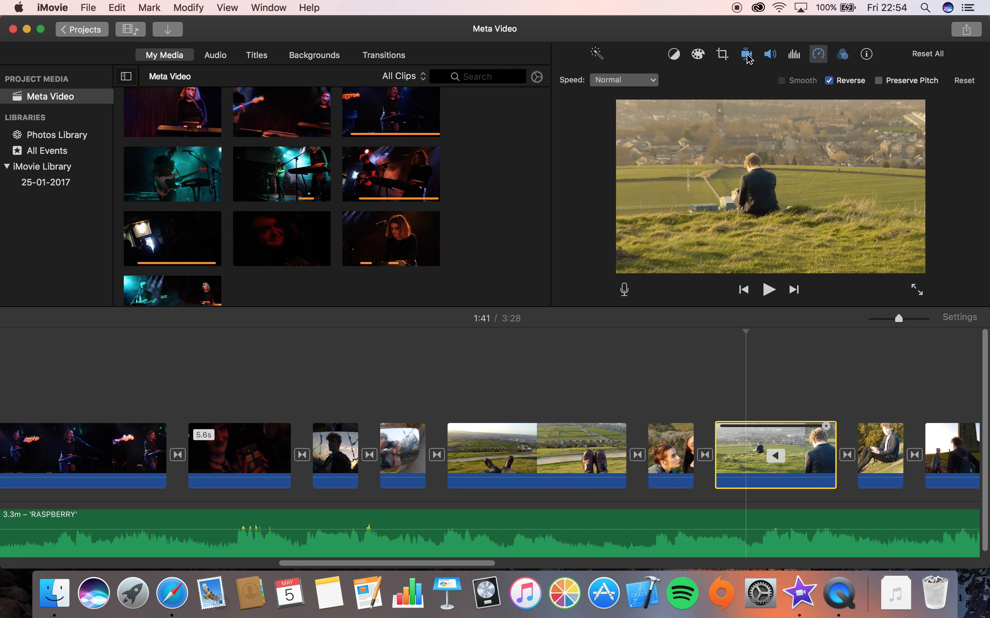
click(746, 54)
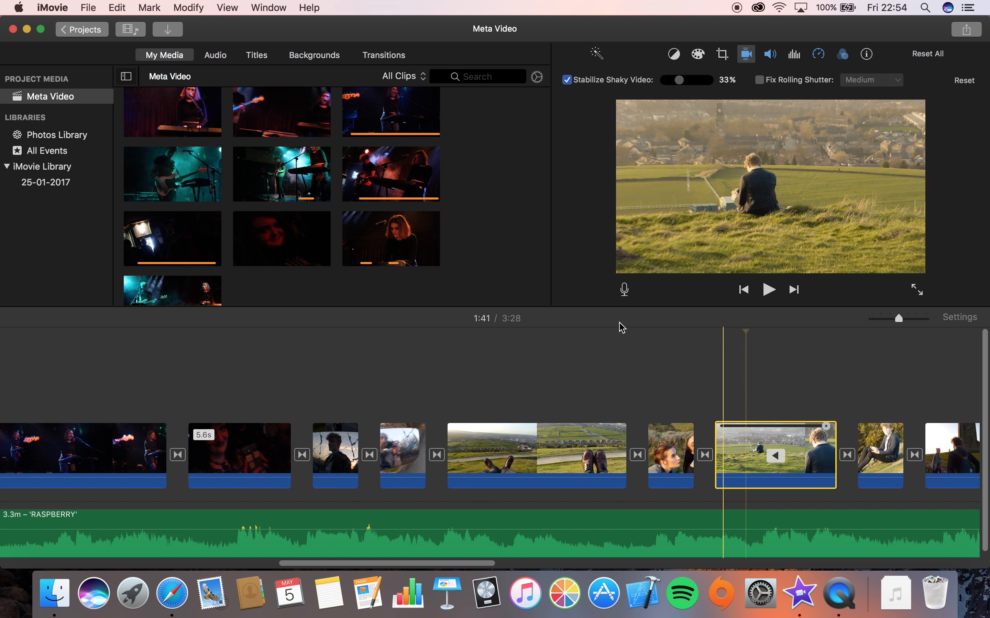
scroll(328, 227, down, 10)
scroll(327, 227, up, 10)
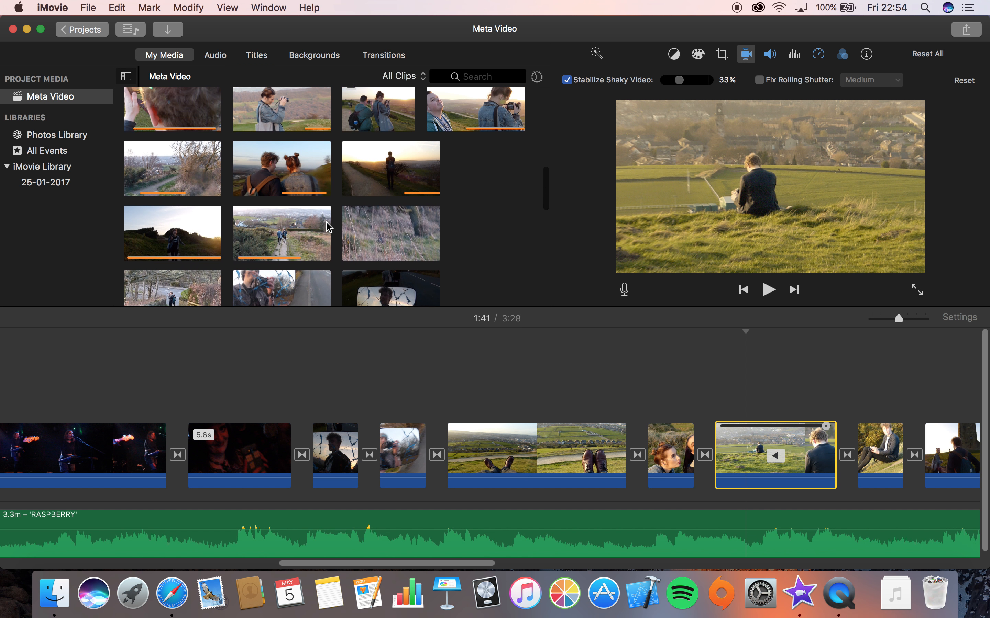
click(266, 236)
scroll(258, 212, up, 5)
click(272, 164)
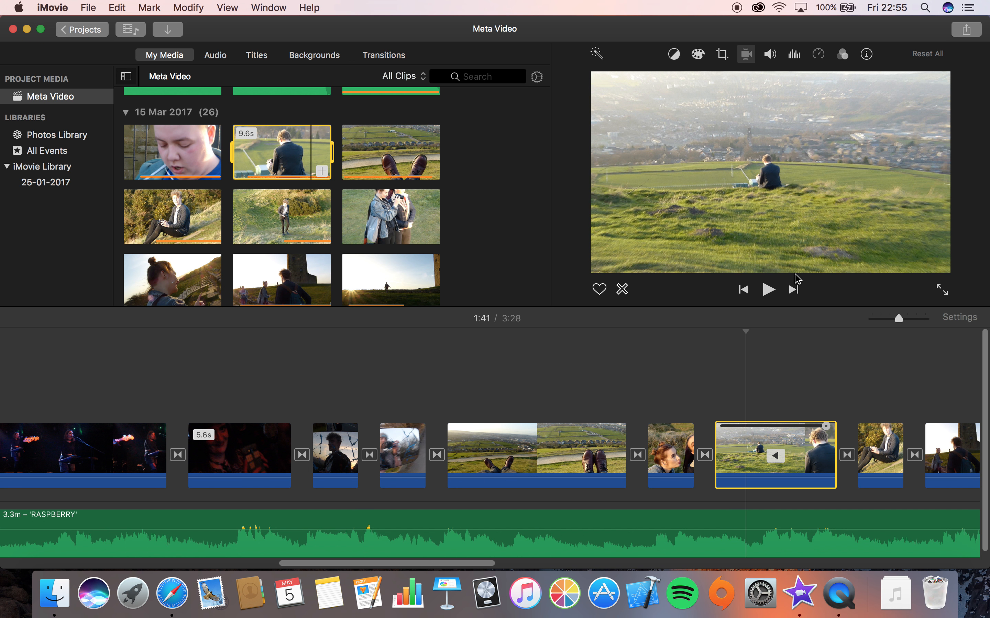
click(768, 290)
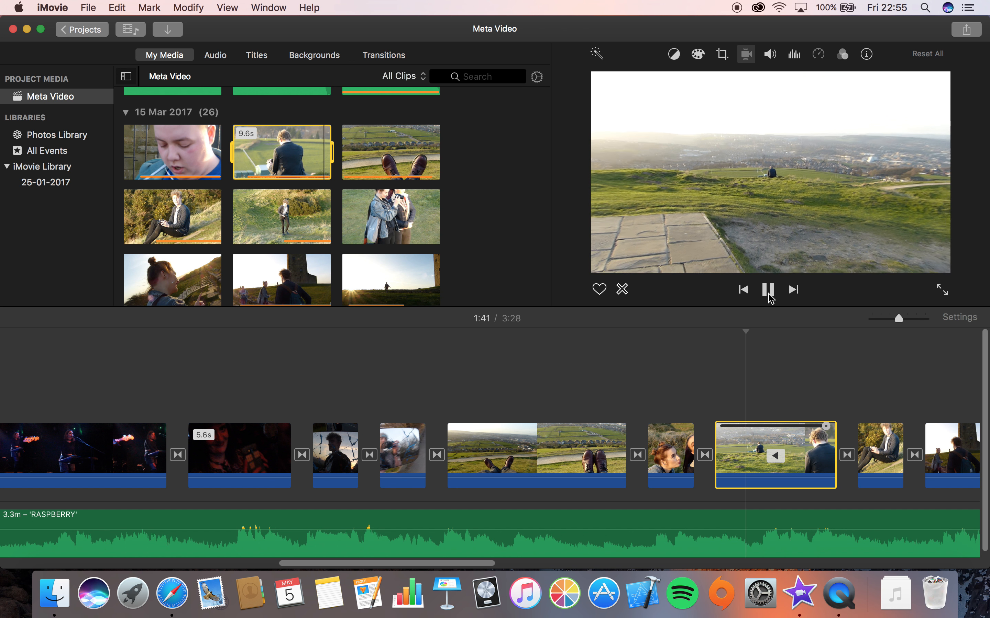
click(769, 294)
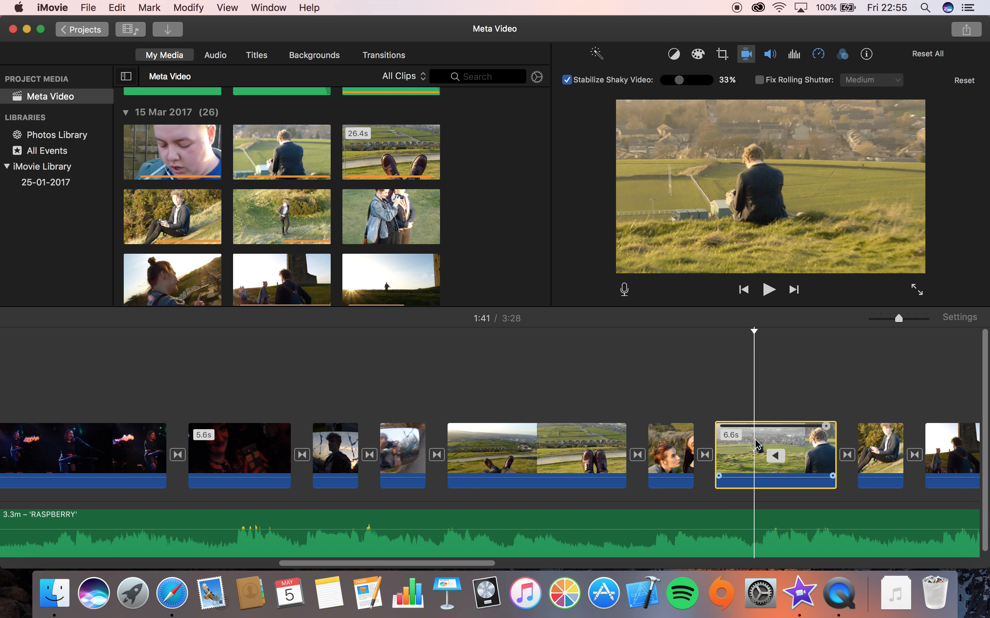
click(818, 54)
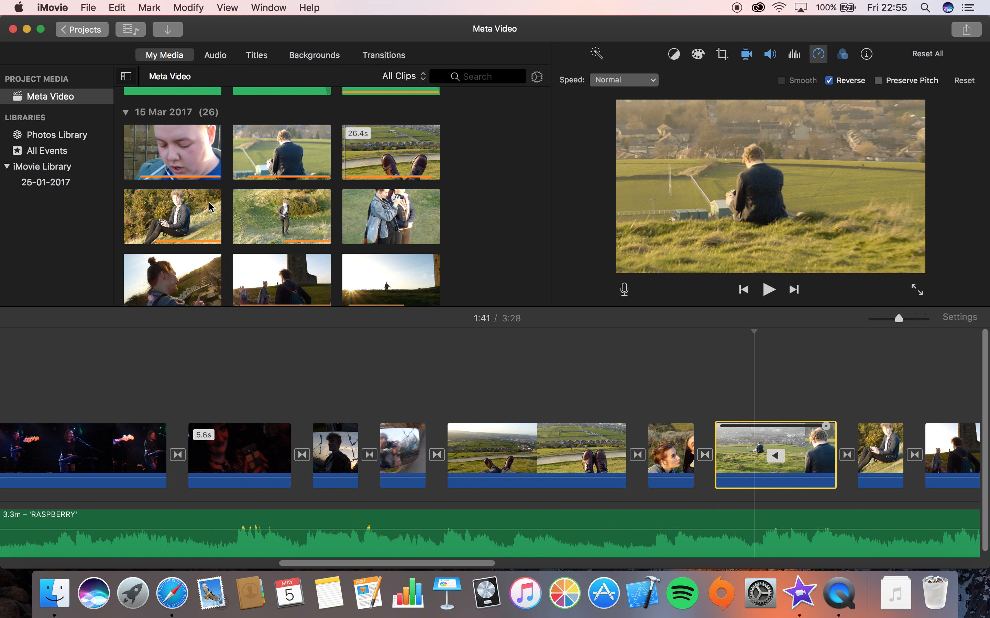
click(239, 161)
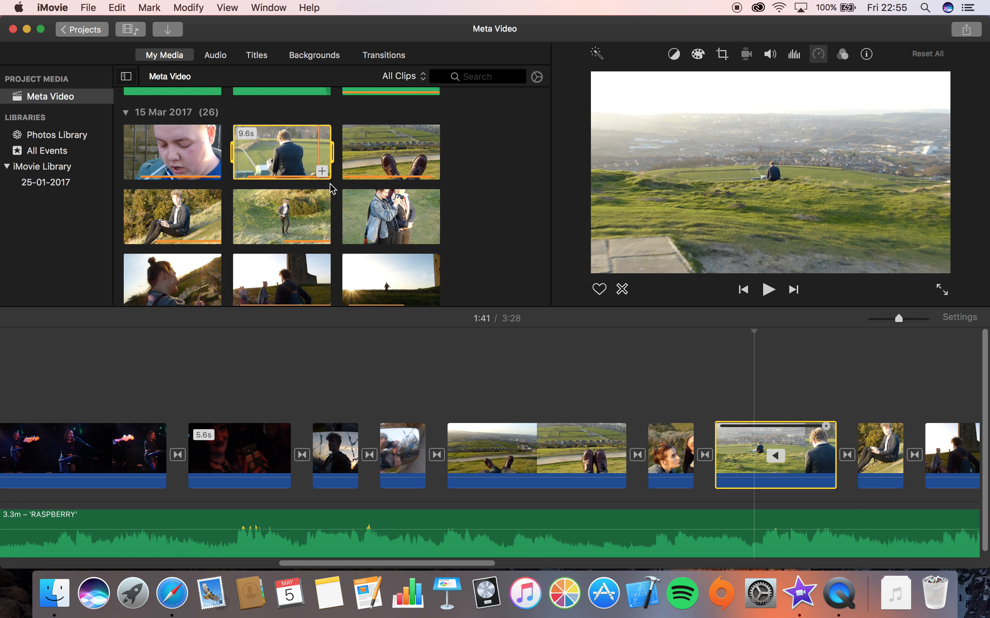
click(732, 452)
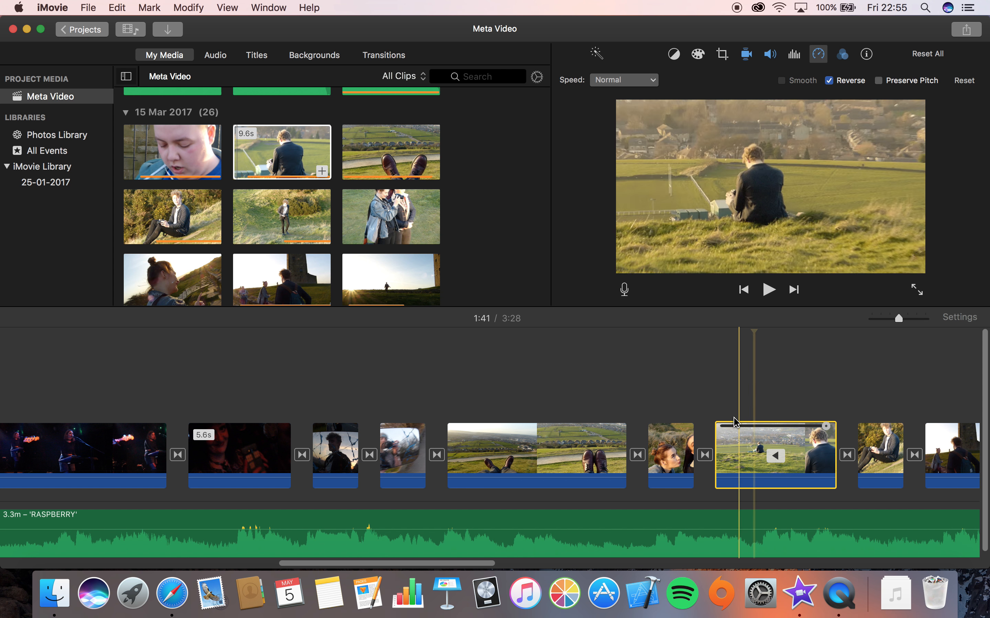
Review the clips near the end of the timeline, checking a walking clip's audio settings and the music clips in the browser
scroll(715, 450, right, 10)
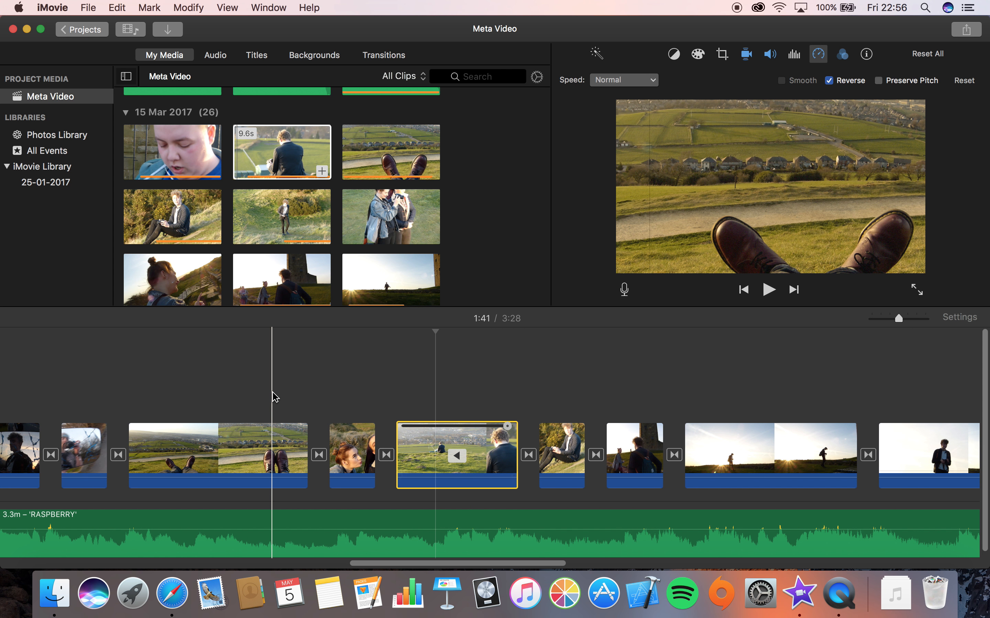
scroll(274, 398, left, 6)
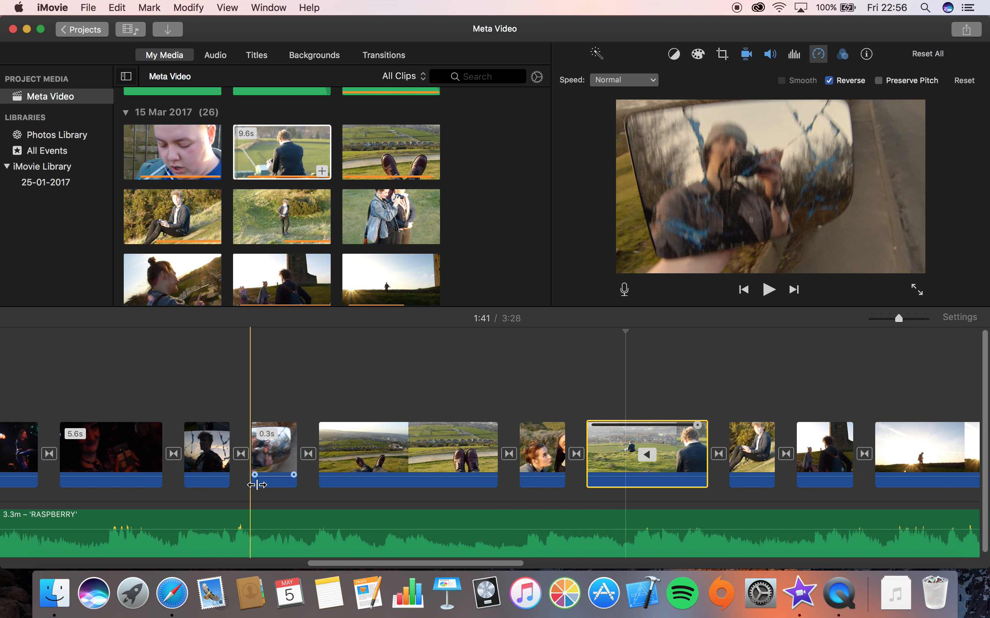
click(273, 450)
click(216, 452)
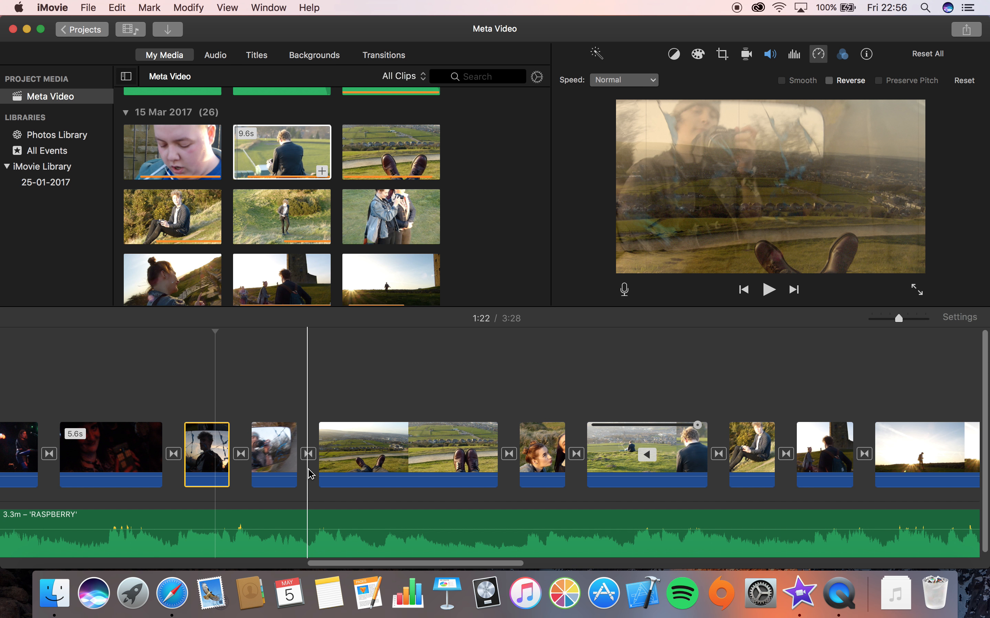
scroll(310, 474, right, 15)
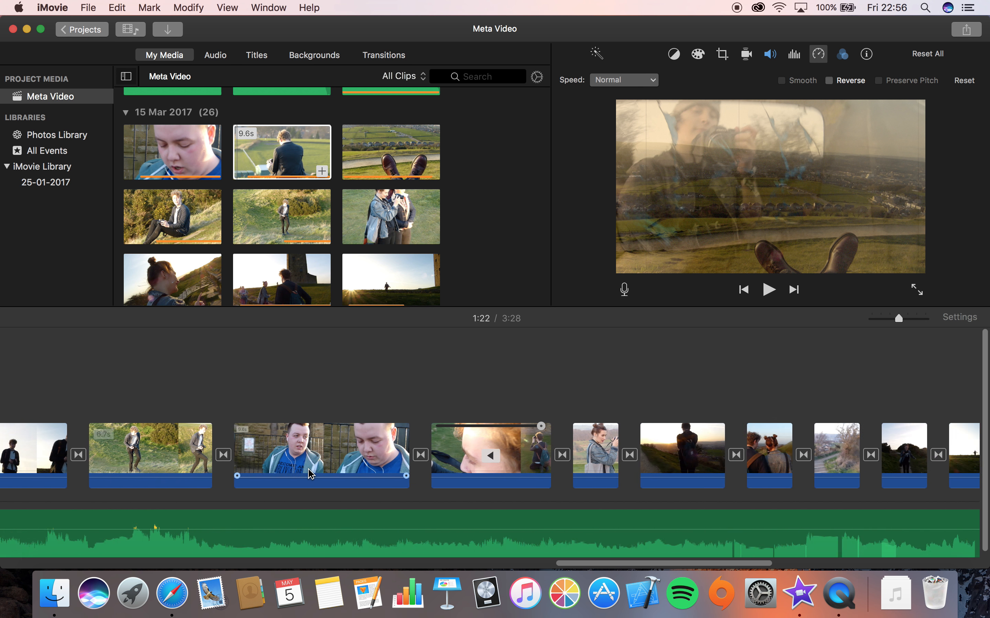
scroll(311, 475, right, 8)
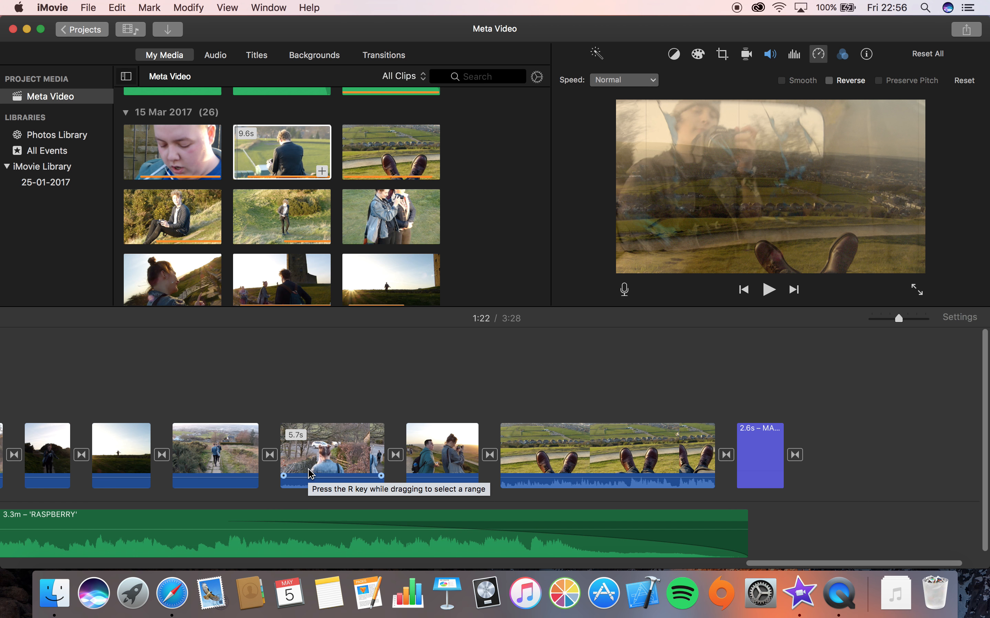
click(219, 454)
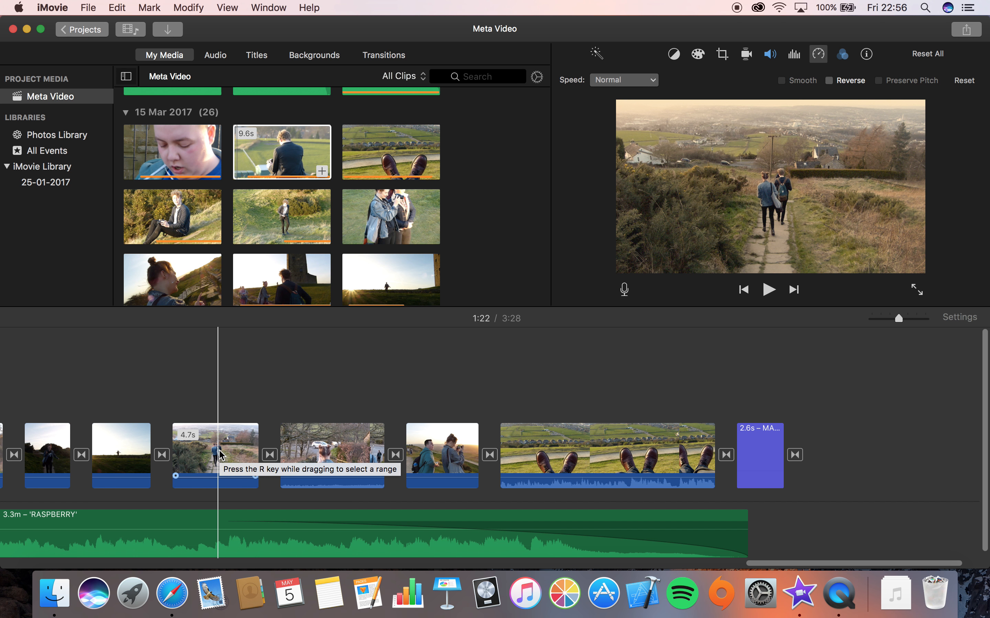
click(220, 455)
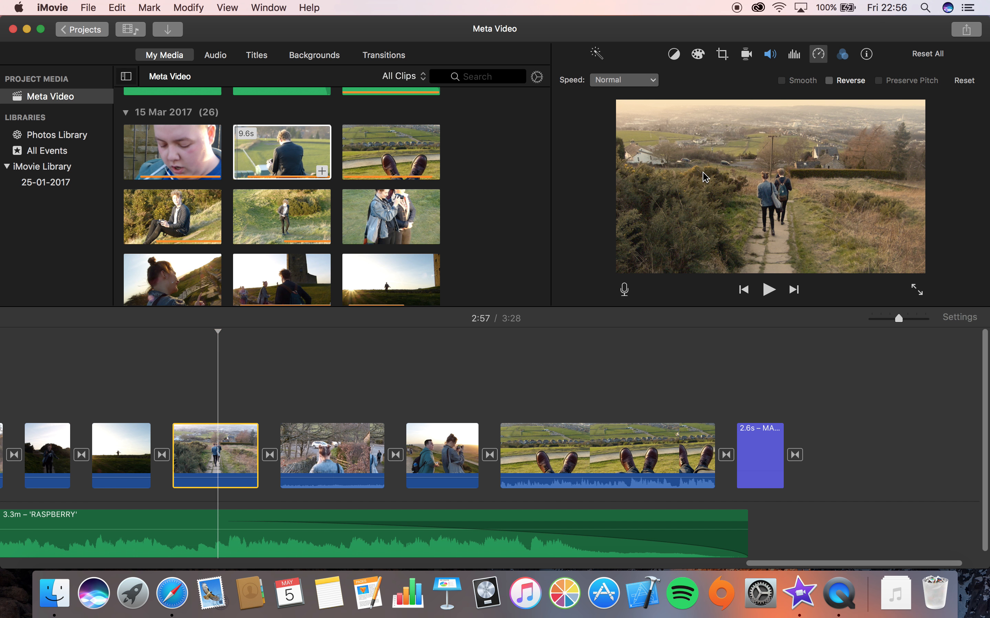
click(772, 60)
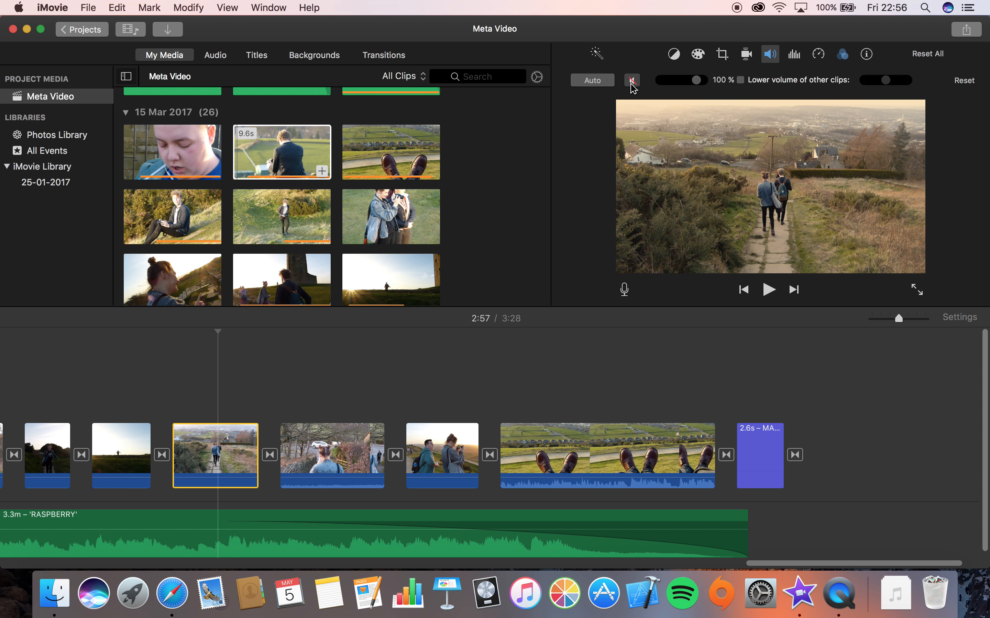
scroll(368, 351, left, 3)
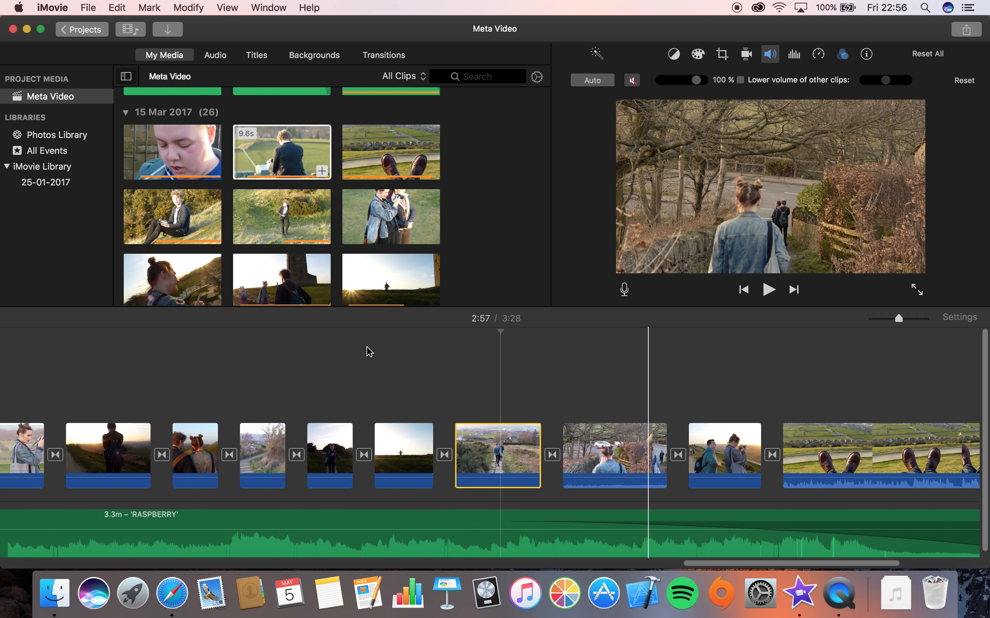
scroll(367, 349, right, 10)
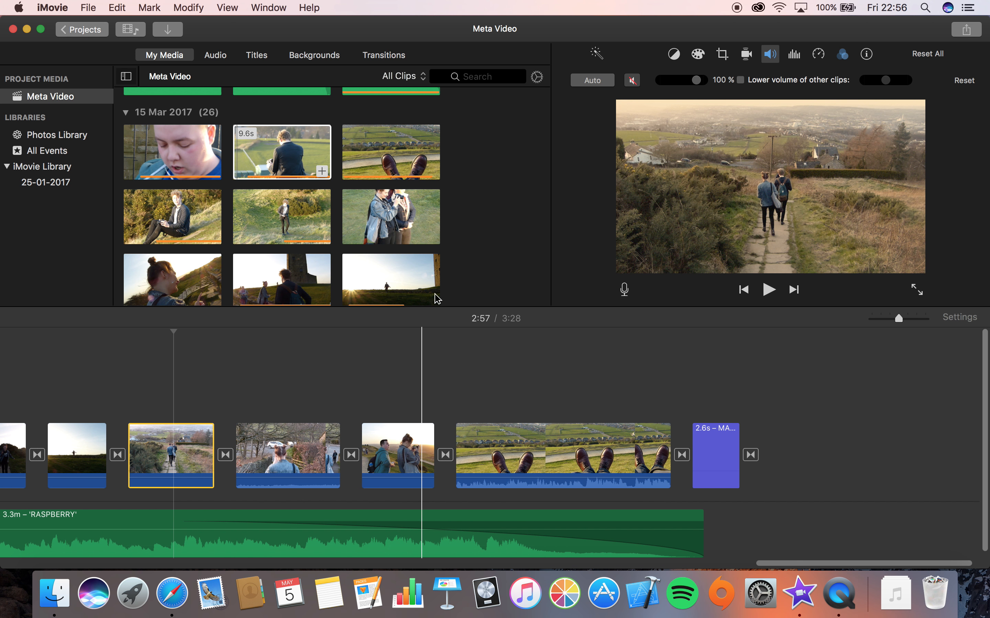
scroll(444, 216, up, 4)
click(301, 159)
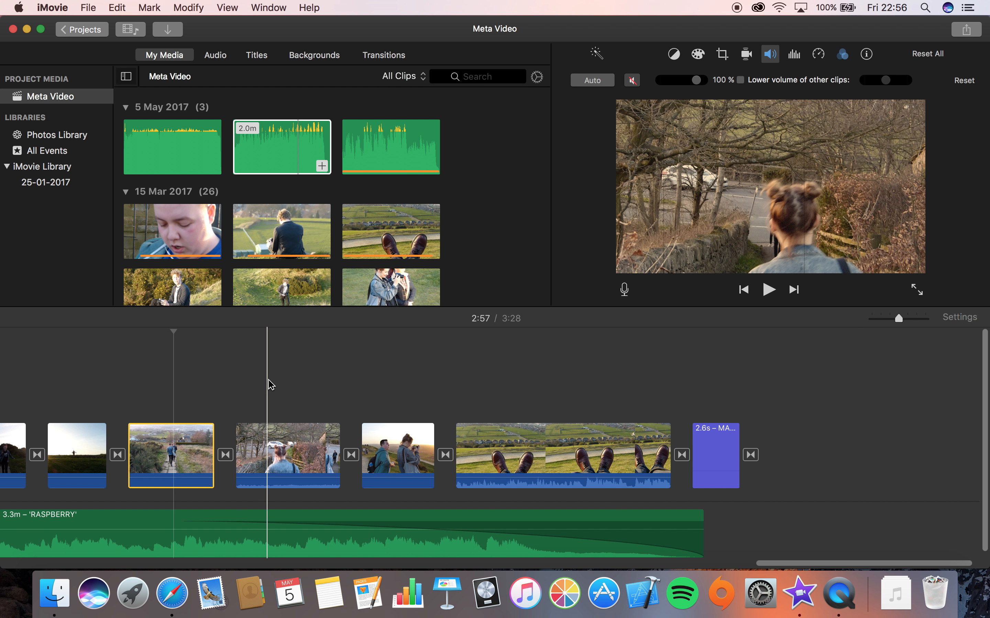
Move the music track's fade-out handle slightly later near the end of the video
right_click(389, 450)
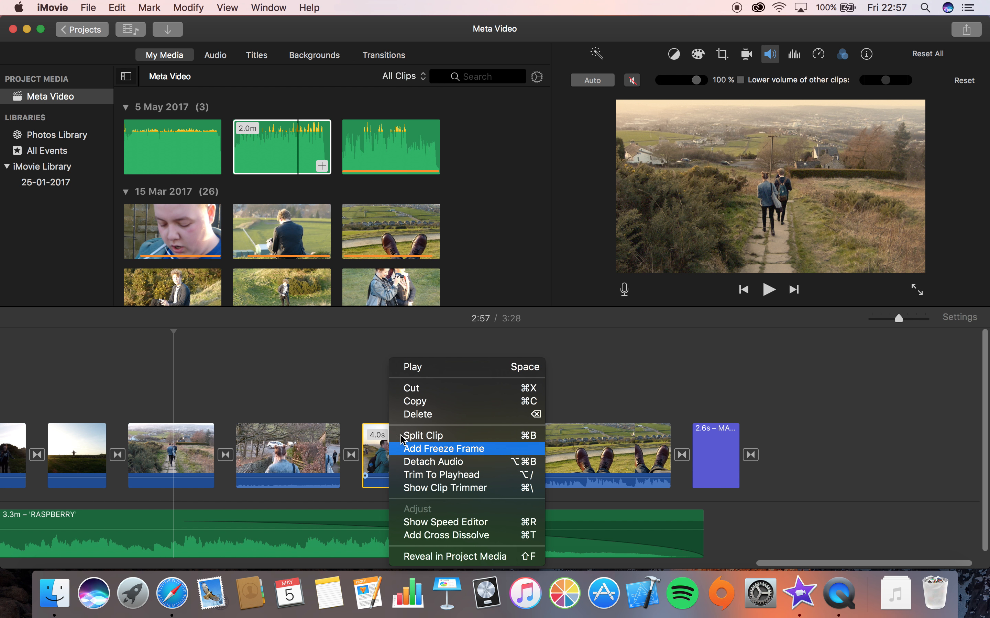
click(353, 387)
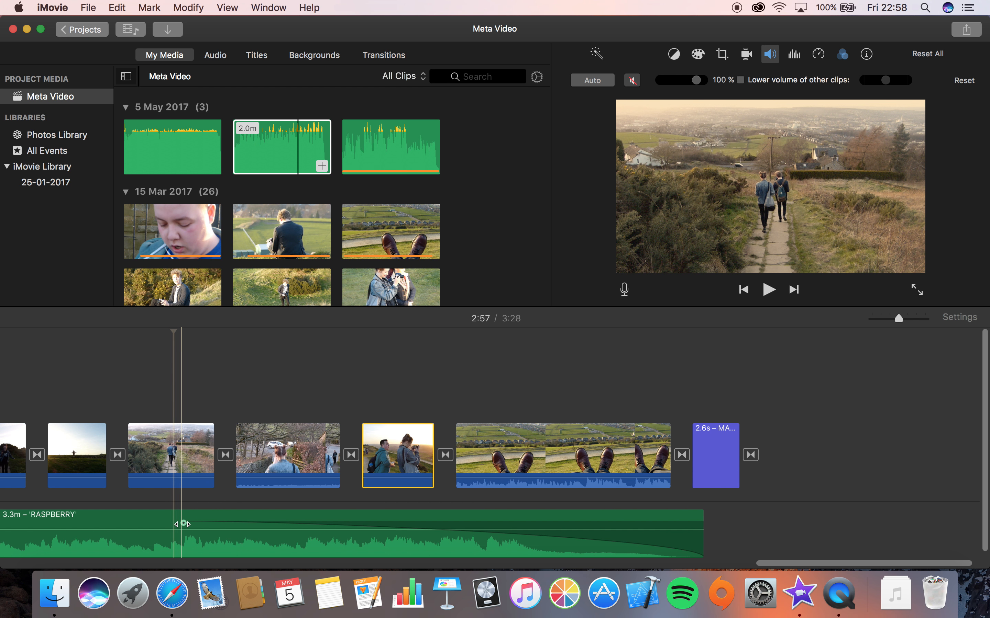
drag(182, 524, 213, 525)
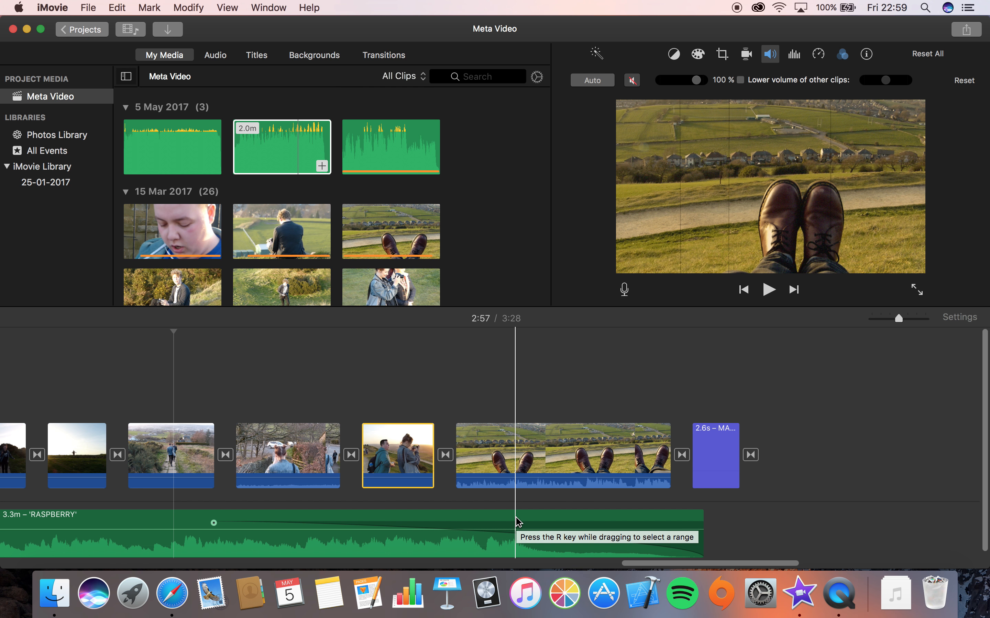
Browse the title styles, previewing the Line and Line Lower Third titles
click(263, 60)
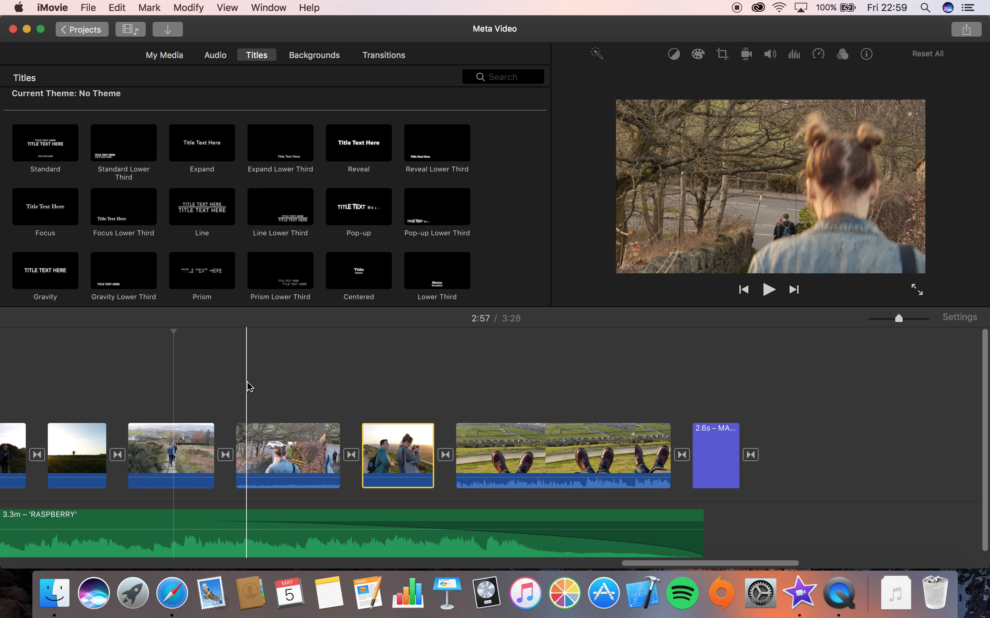
click(213, 213)
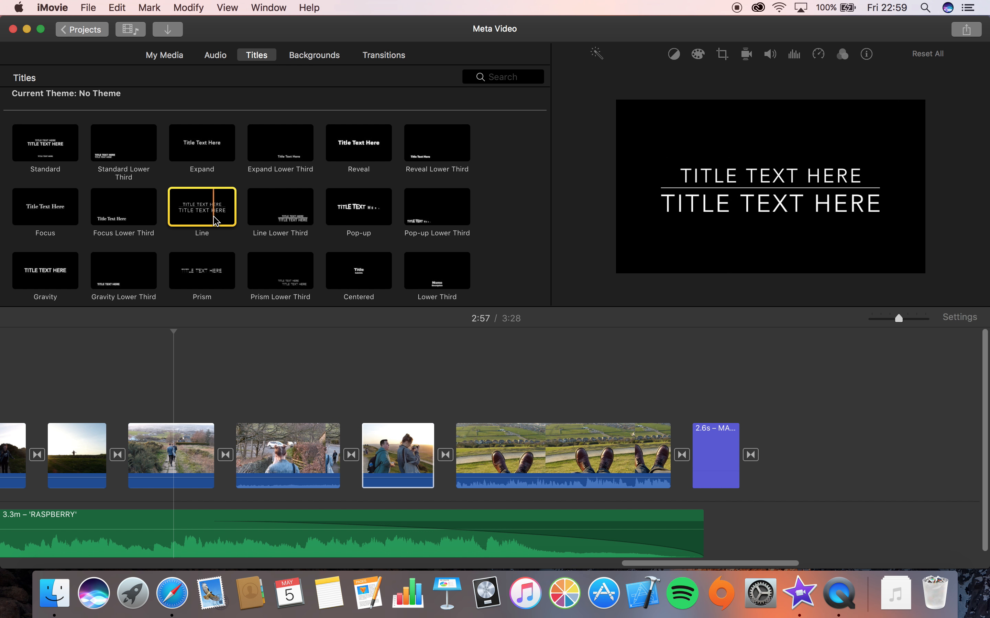
click(269, 209)
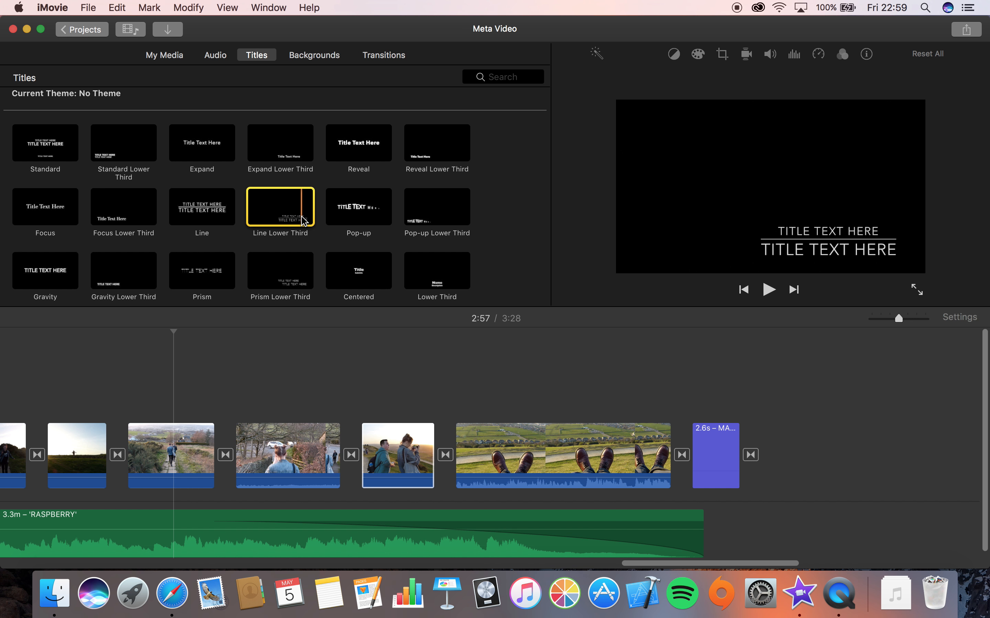
click(212, 220)
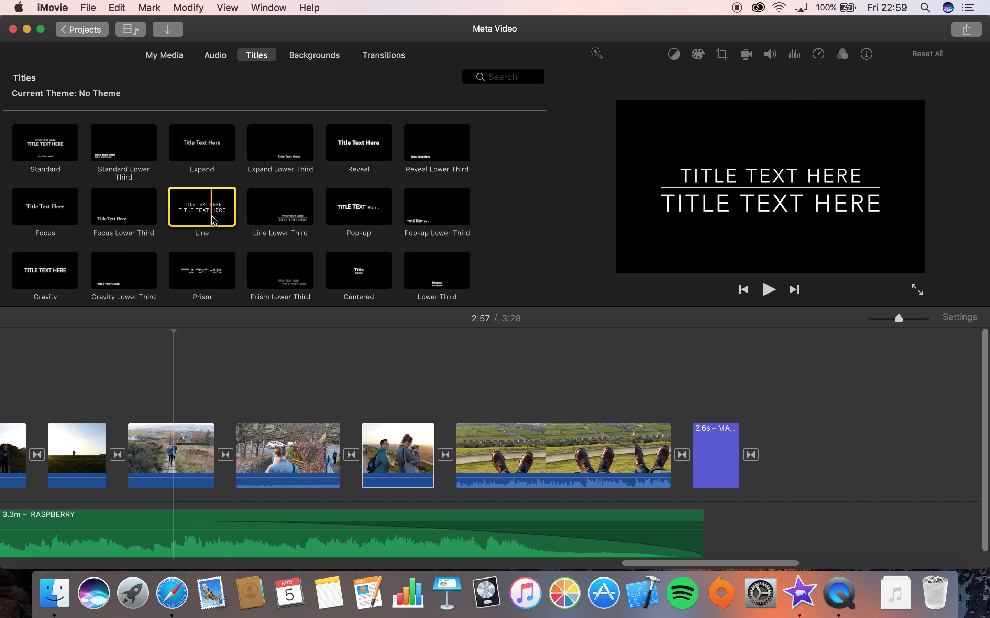